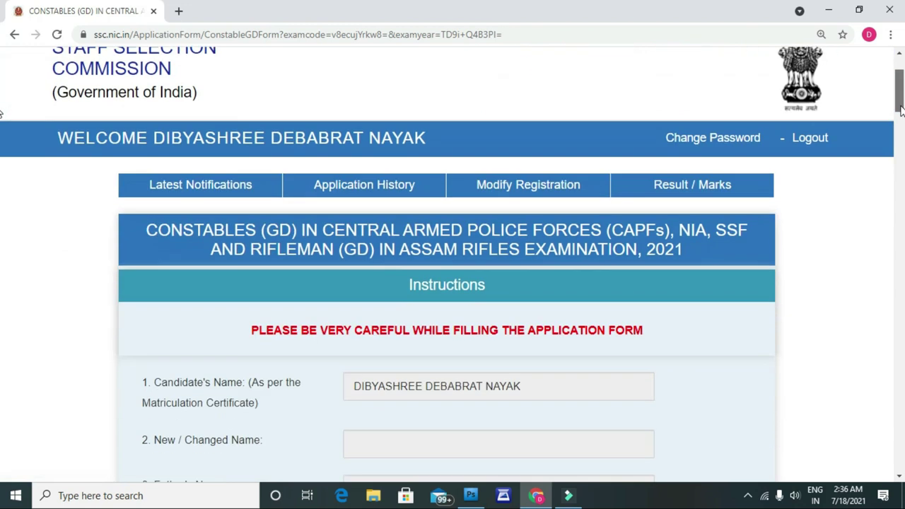
Review the prefilled candidate details at the start of the Constables (GD) application form.
scroll(899, 111, up, 1)
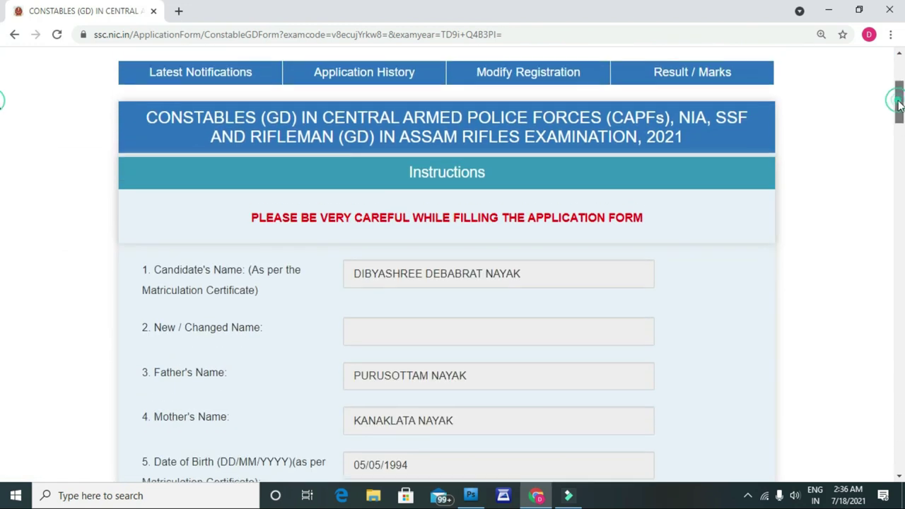
scroll(899, 104, down, 2)
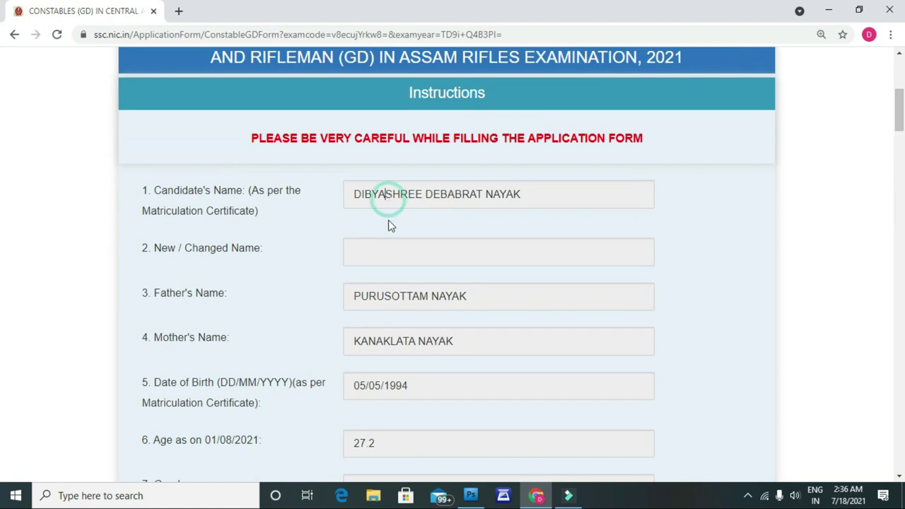
scroll(381, 307, down, 1)
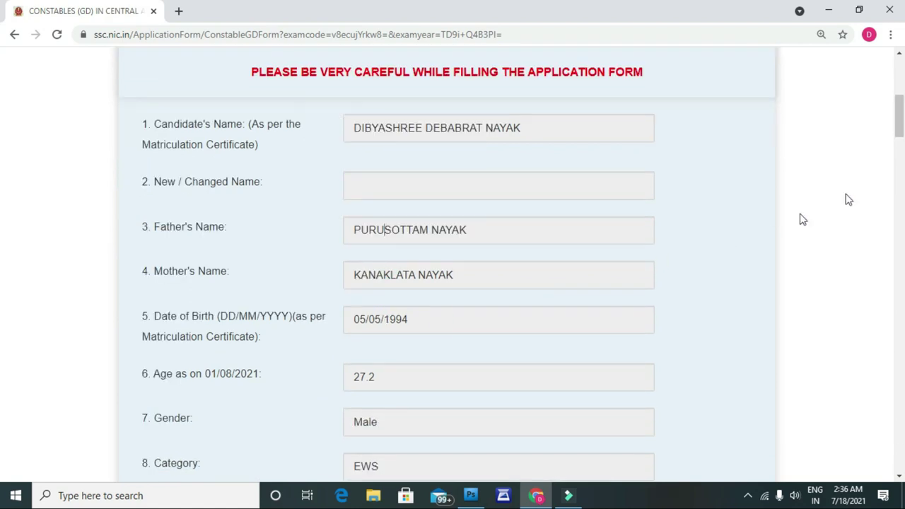
scroll(900, 141, down, 3)
drag(899, 145, 900, 96)
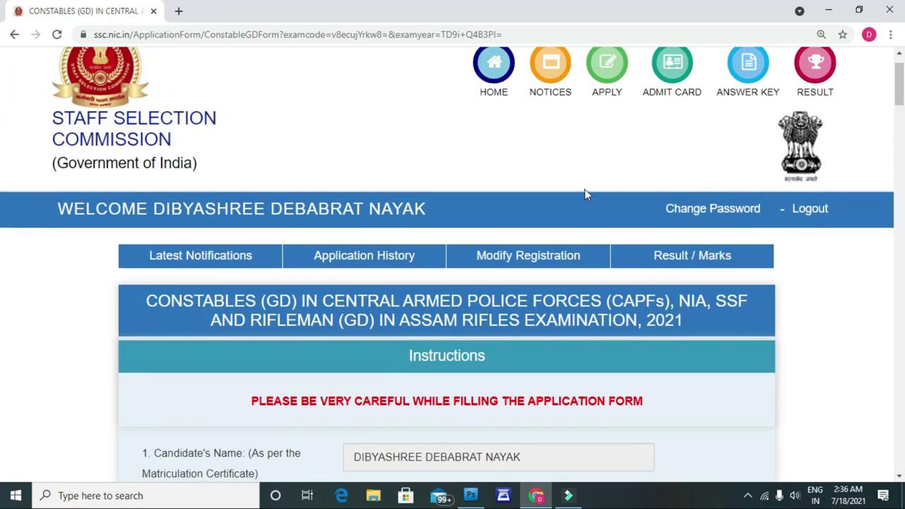
Open the registration modification page and read the notice about how often candidates may modify their details.
click(522, 264)
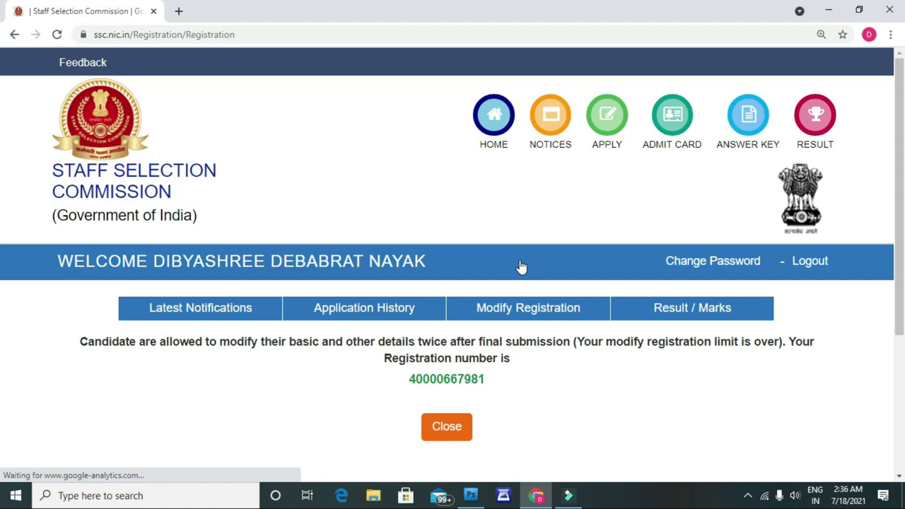
drag(576, 342, 784, 350)
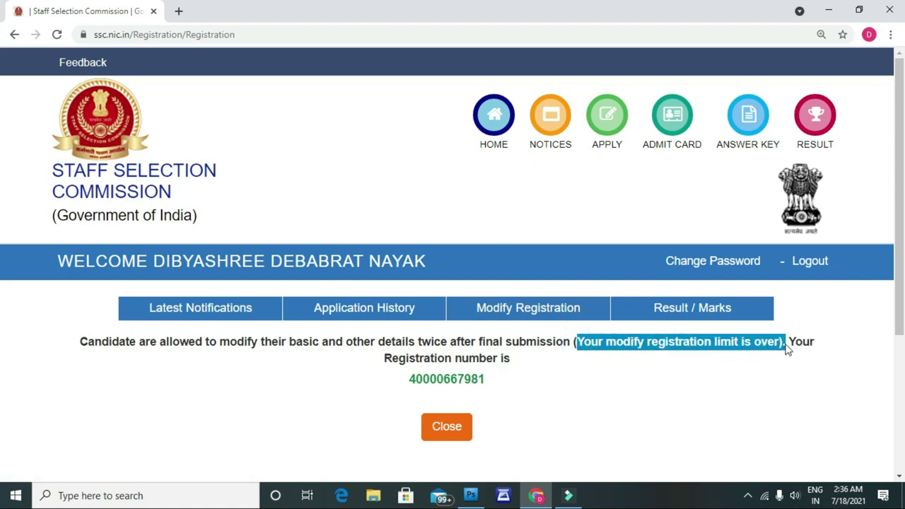
click(777, 362)
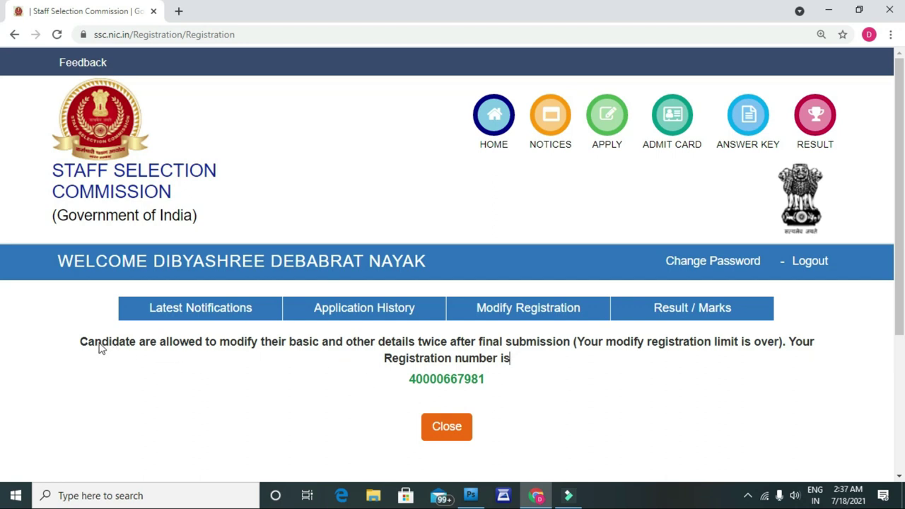
drag(76, 346, 530, 378)
click(530, 378)
drag(79, 344, 515, 367)
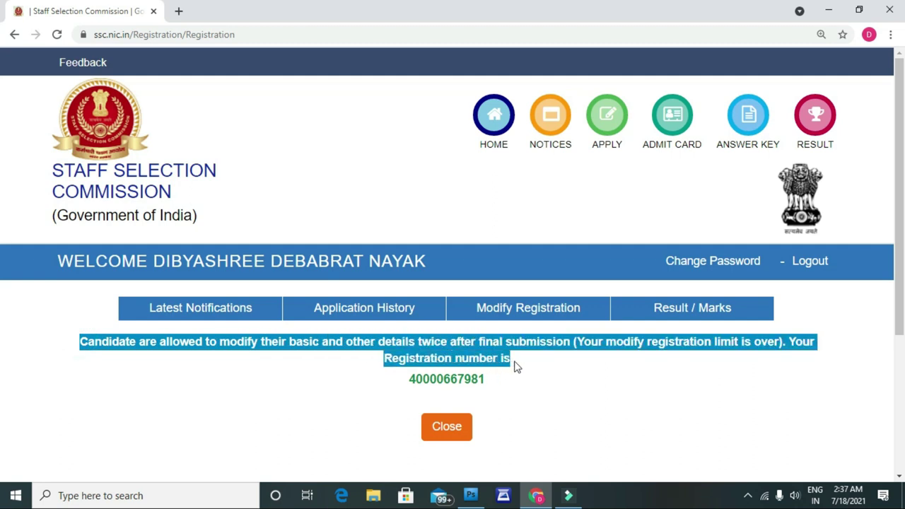
click(216, 360)
drag(80, 341, 530, 360)
click(527, 363)
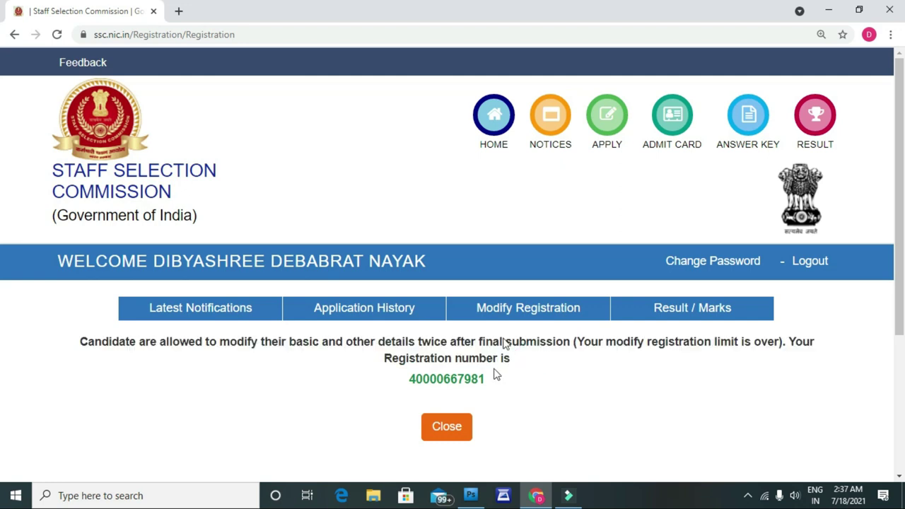
Close the registration notice and open the application form for the Constables (GD) and Rifleman (GD) Examination, 2021.
click(449, 430)
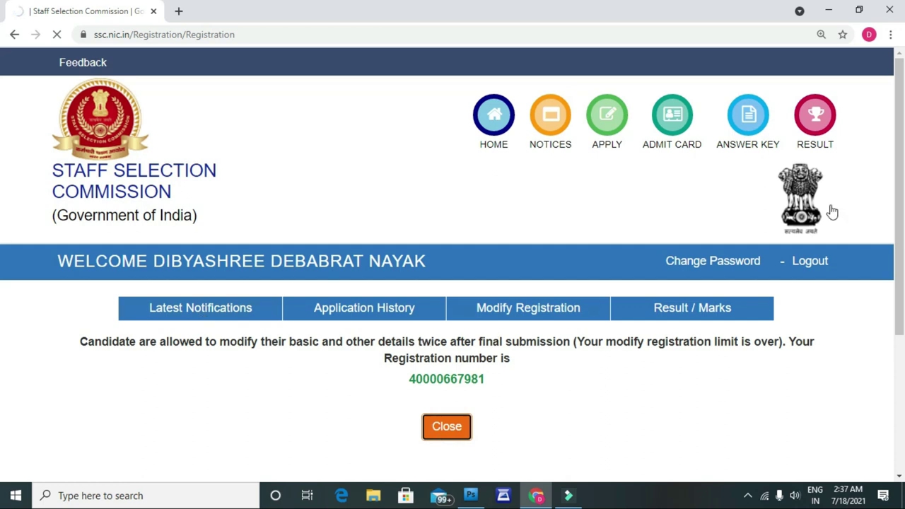
scroll(2, 203, down, 6)
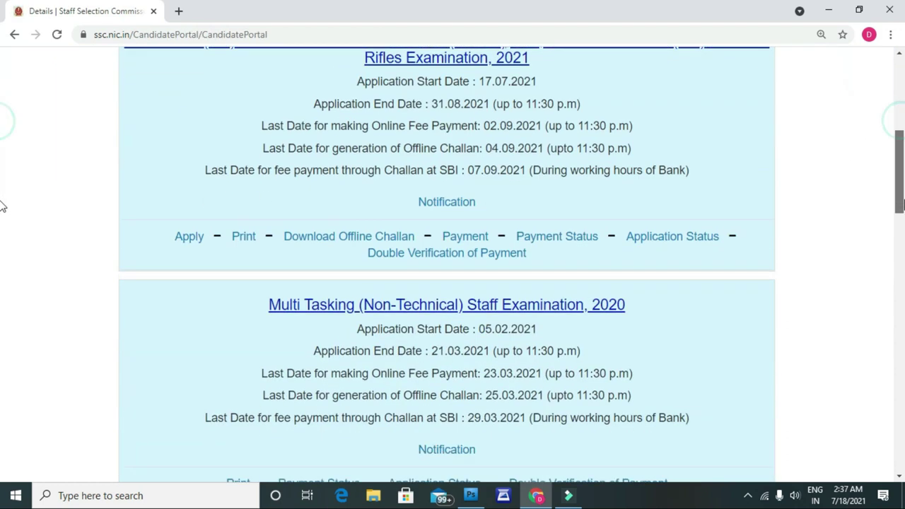
click(189, 188)
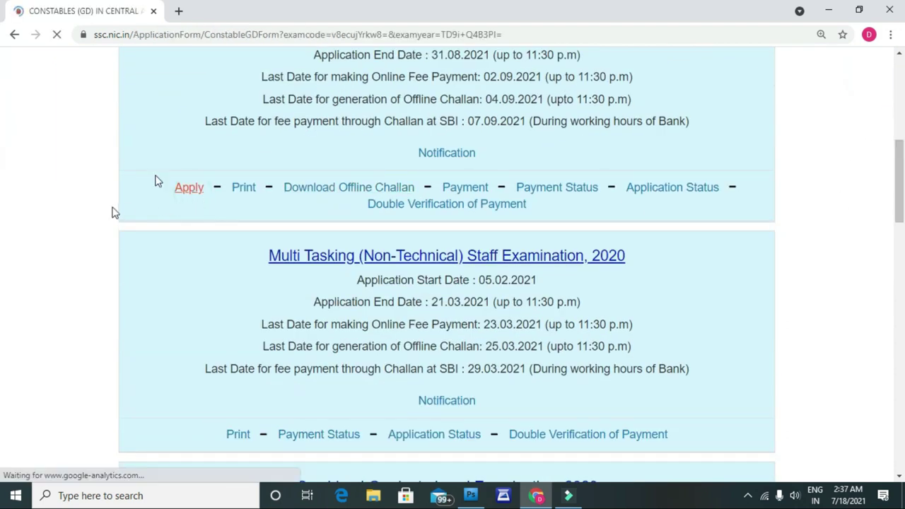
Answer No to question 14.1 about being an Ex-Serviceman or serving in the Armed Forces.
drag(902, 103, 902, 174)
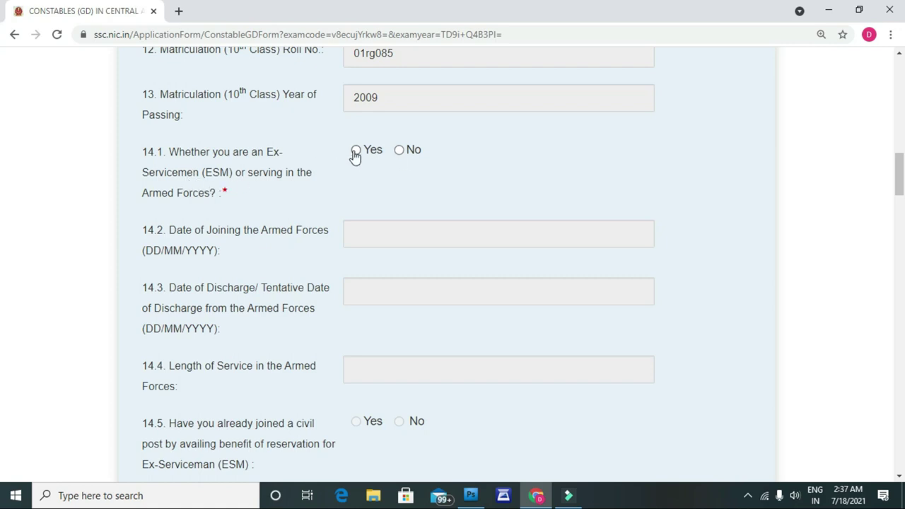
click(399, 150)
drag(899, 164, 900, 194)
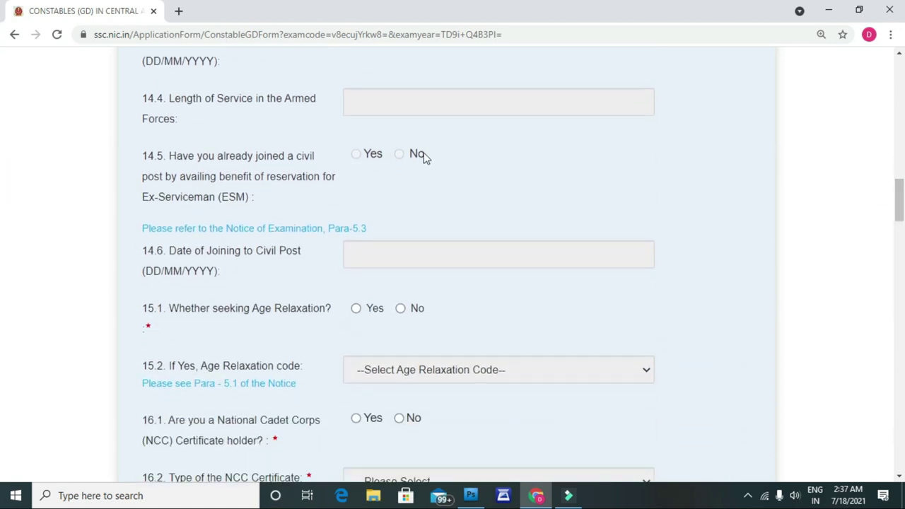
click(366, 154)
click(353, 153)
Answer Yes to seeking age relaxation in question 15.1 and view the available age relaxation codes.
drag(897, 202, 898, 212)
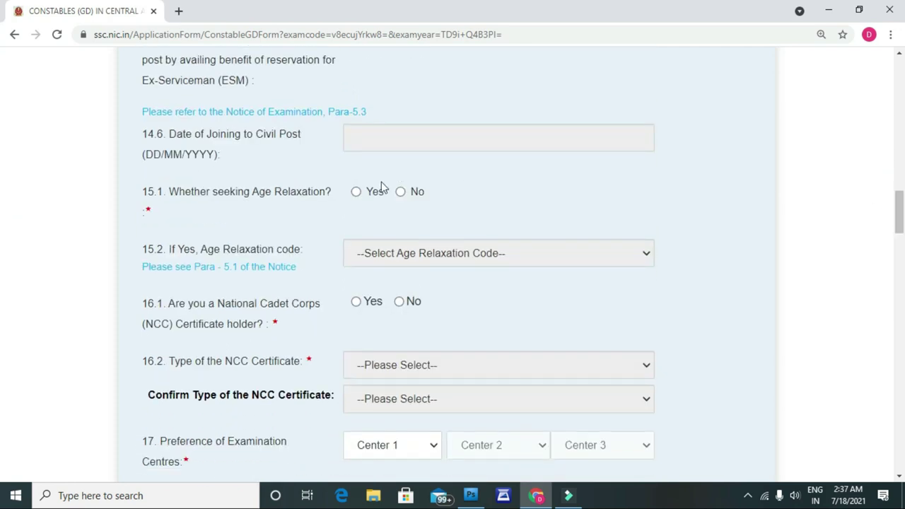
drag(193, 198, 328, 195)
click(309, 210)
drag(167, 192, 328, 200)
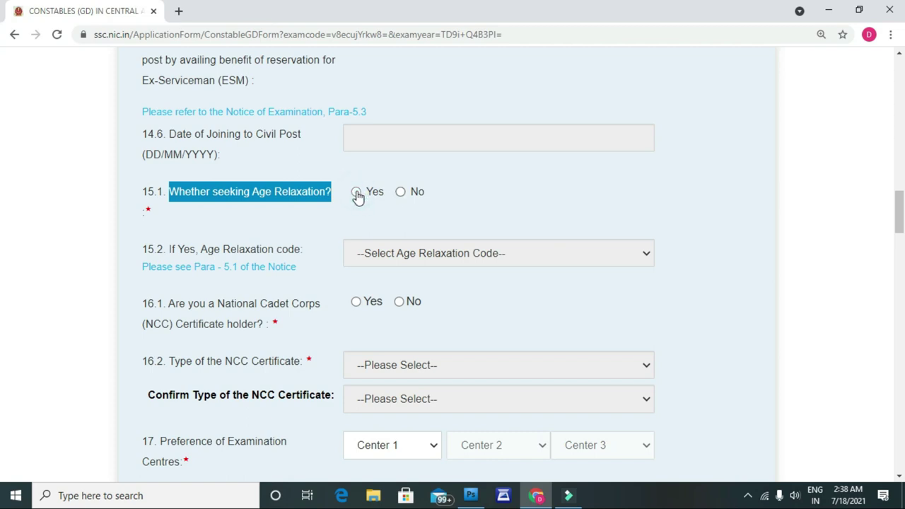
click(356, 193)
click(320, 217)
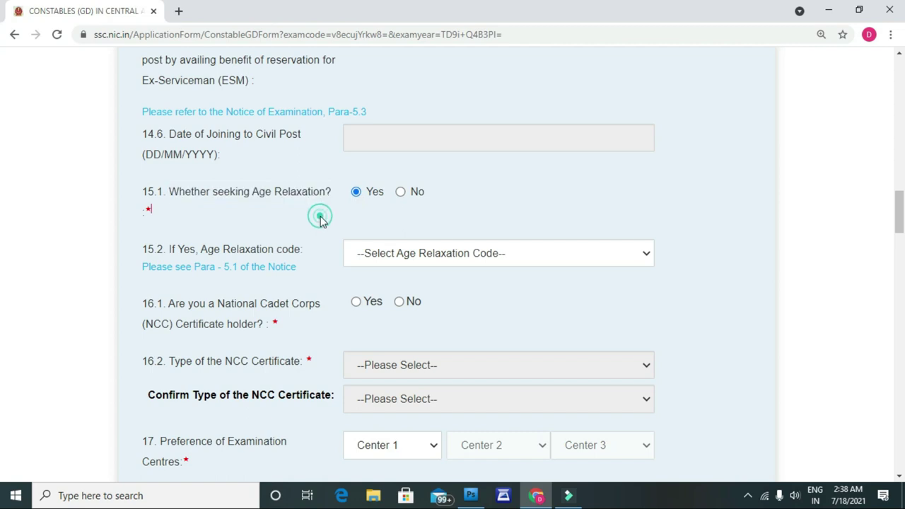
click(384, 260)
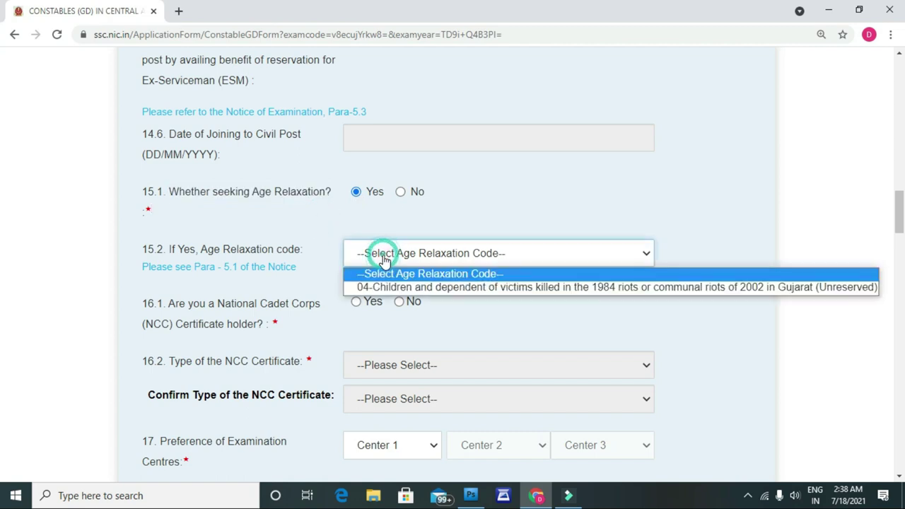
click(290, 250)
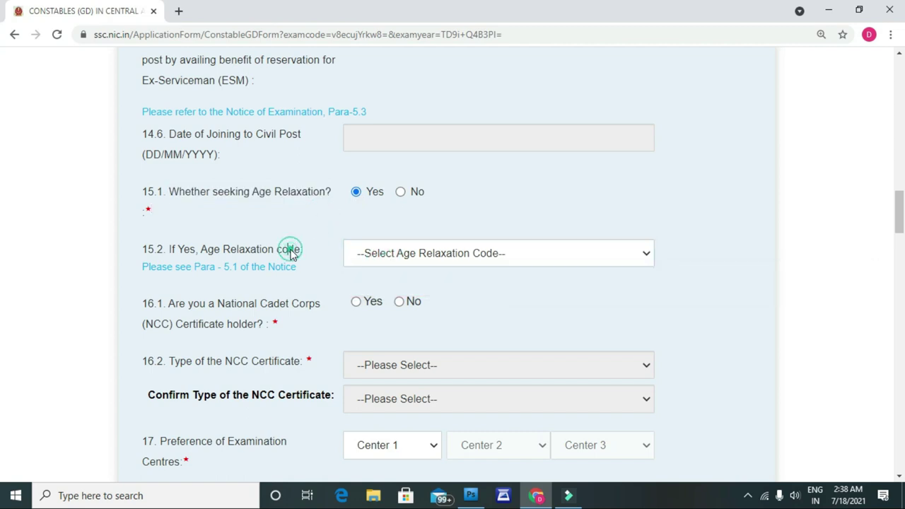
mouse_move(892, 205)
mouse_down()
mouse_move(901, 143)
mouse_move(903, 259)
mouse_move(902, 196)
mouse_move(902, 212)
mouse_up()
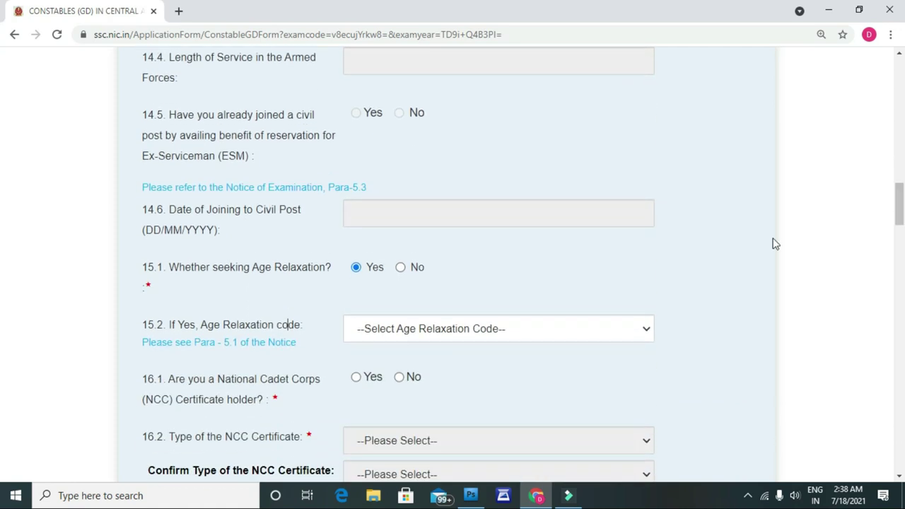
Check the age relaxation codes again and set question 15.1 on seeking age relaxation to No.
click(409, 330)
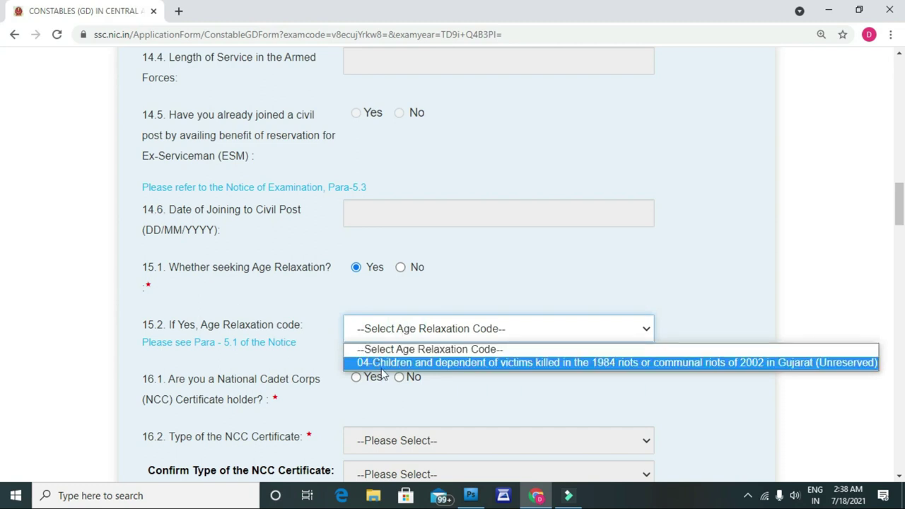
click(400, 269)
click(400, 268)
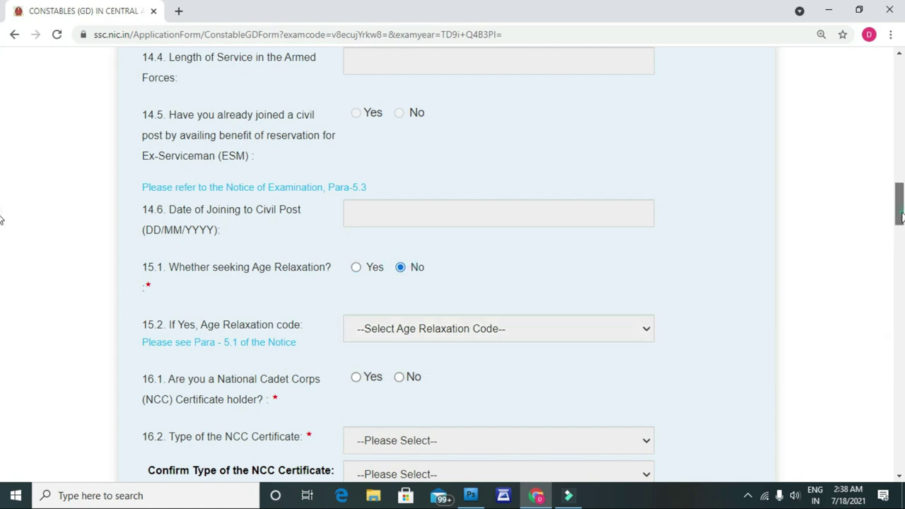
Answer Yes to holding an NCC certificate in question 16.1 and view the certificate types offered.
scroll(4, 226, down, 3)
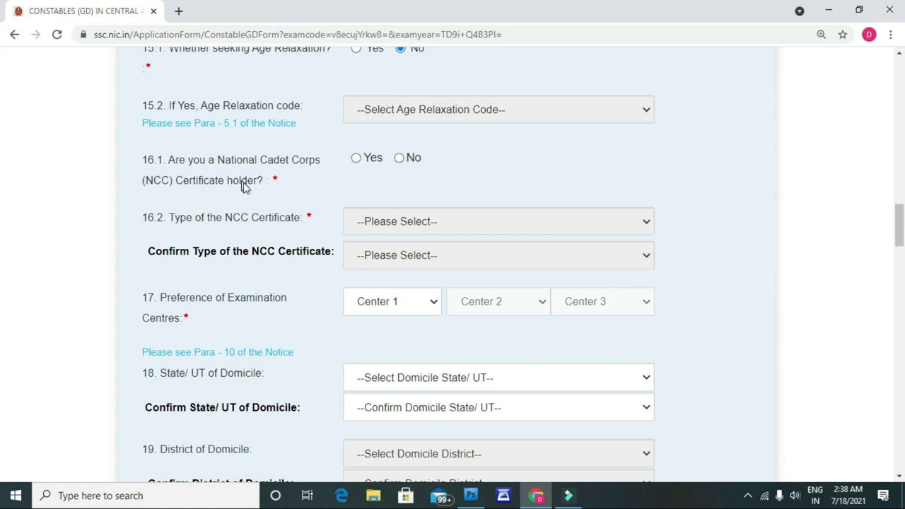
drag(177, 181, 262, 181)
click(311, 177)
click(356, 158)
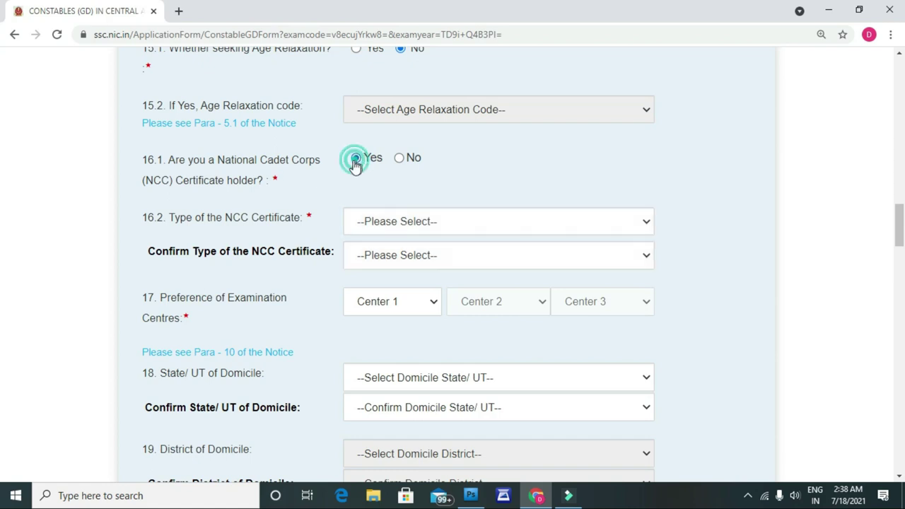
click(415, 230)
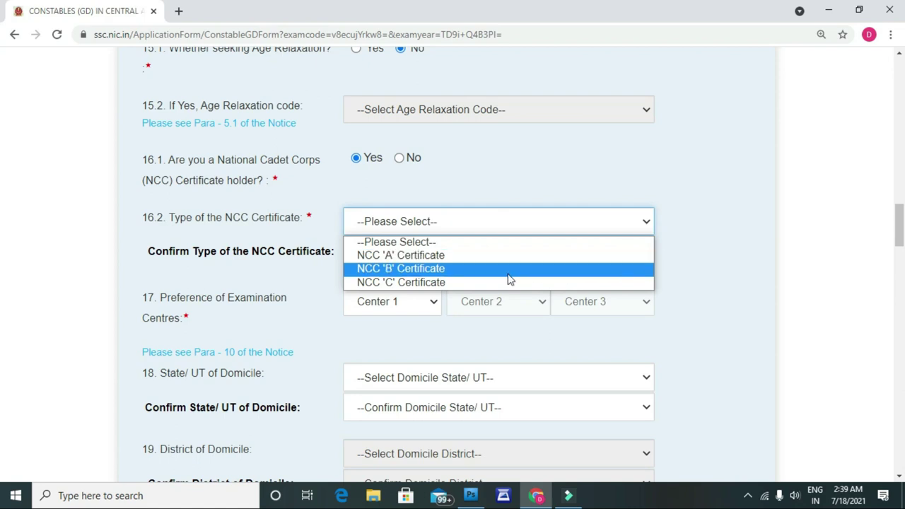
click(726, 255)
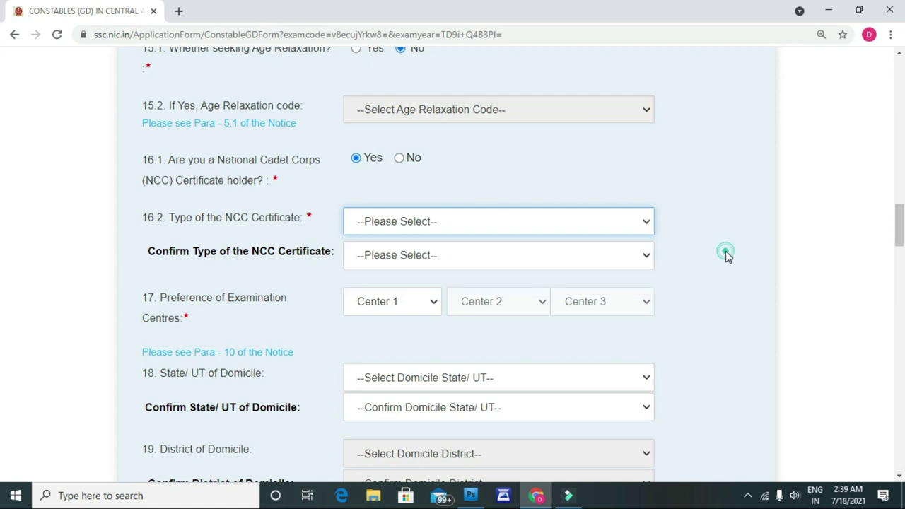
Select NCC 'A' Certificate as the certificate type in question 16.2 and confirm it with the same value.
click(407, 223)
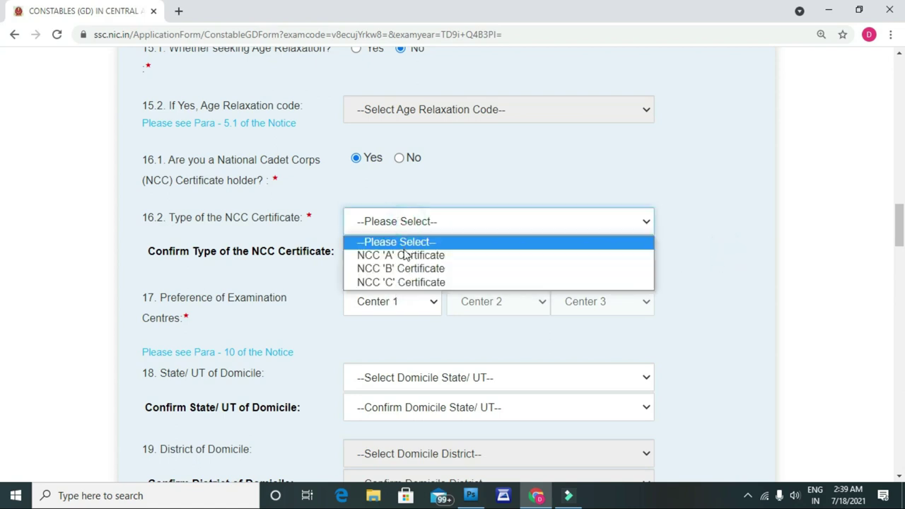
click(403, 255)
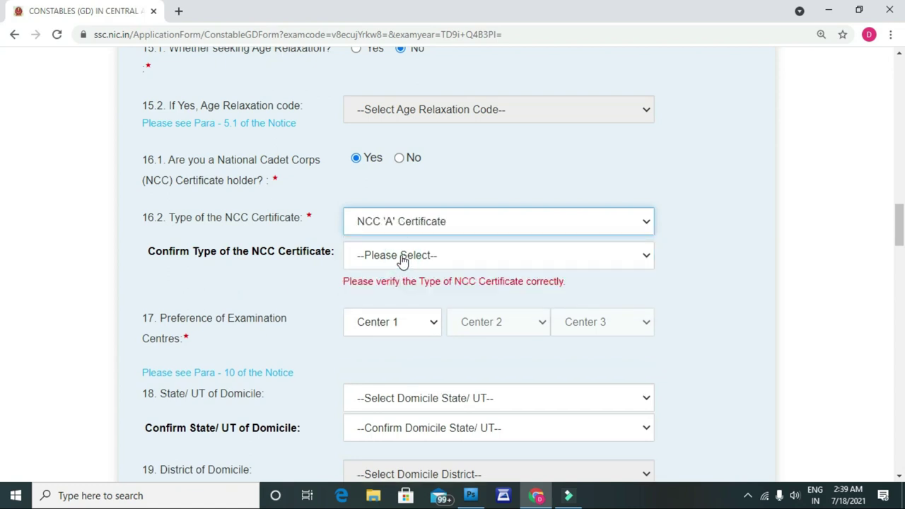
click(402, 258)
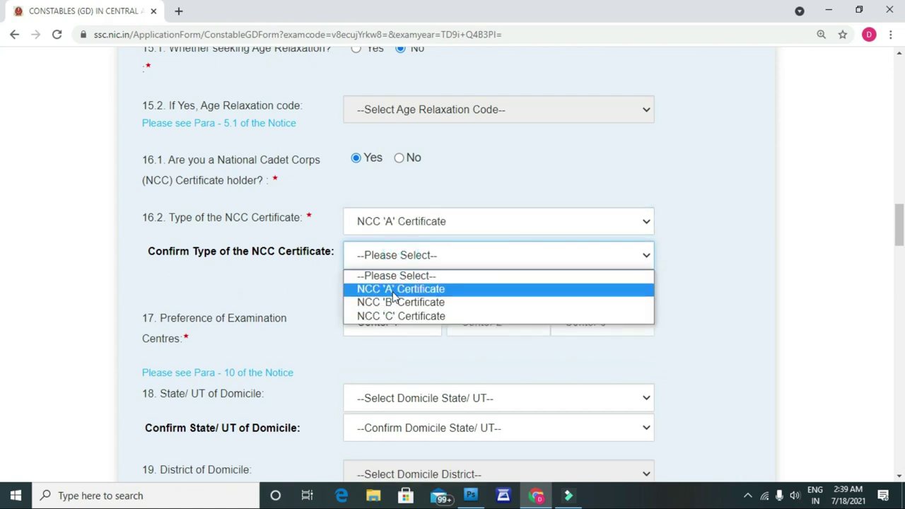
click(394, 290)
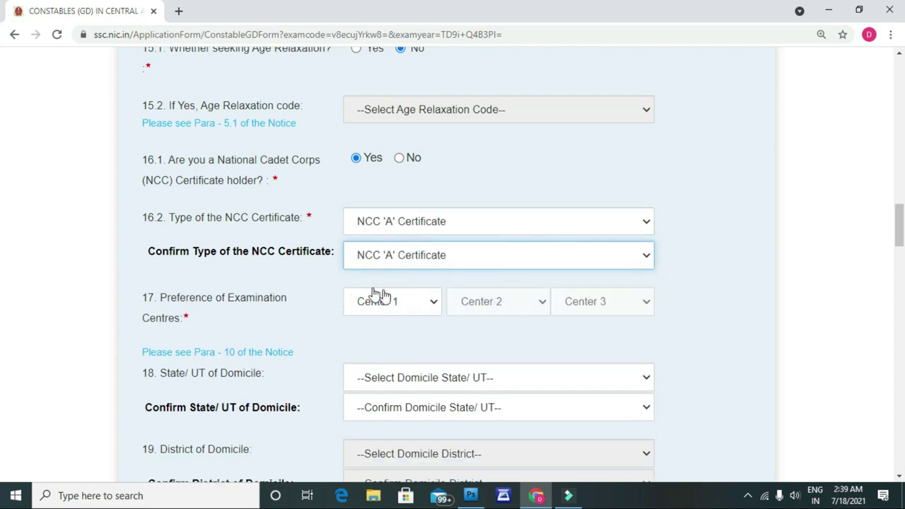
Clear the selected NCC certificate type and set question 16.1 on holding an NCC certificate to No.
click(415, 229)
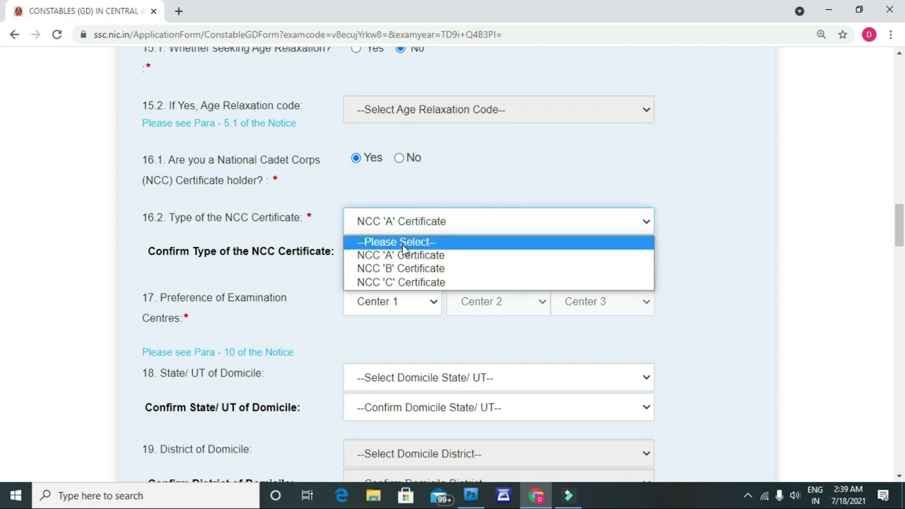
click(404, 243)
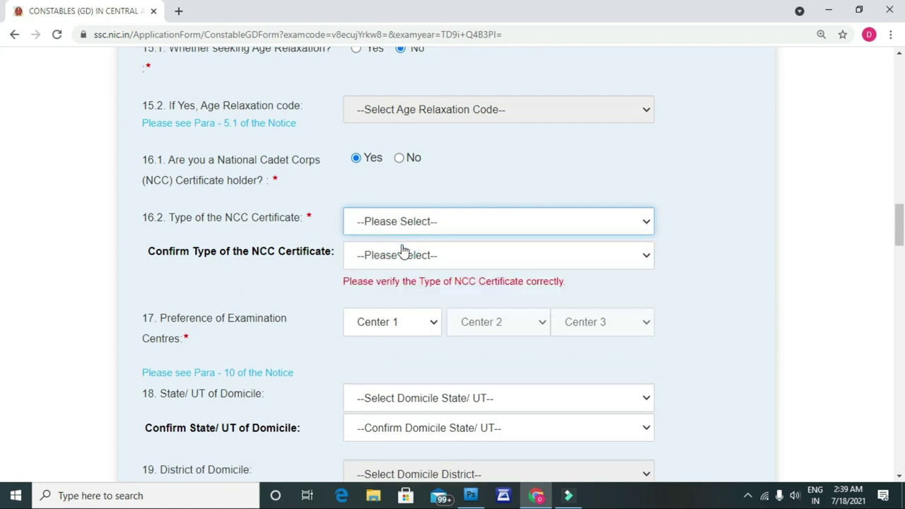
click(405, 221)
click(404, 222)
drag(894, 219, 899, 236)
click(399, 82)
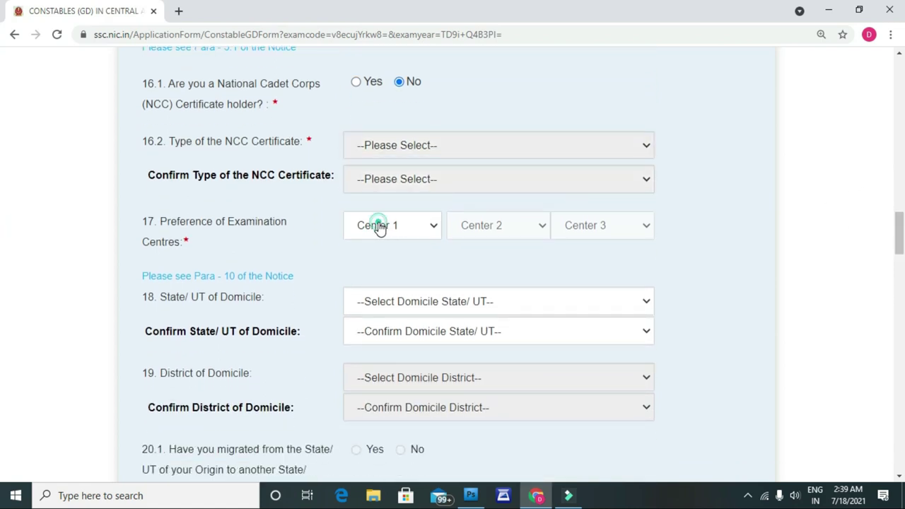
Choose ER-Bhubaneshwar(4604) as the first examination centre preference in question 17 and view the options for the second centre.
click(379, 226)
drag(547, 272, 548, 296)
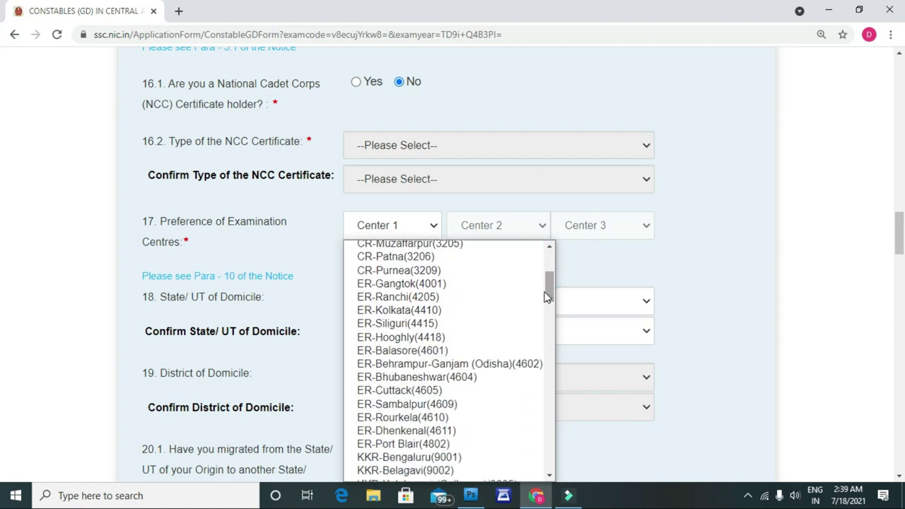
click(415, 382)
click(502, 231)
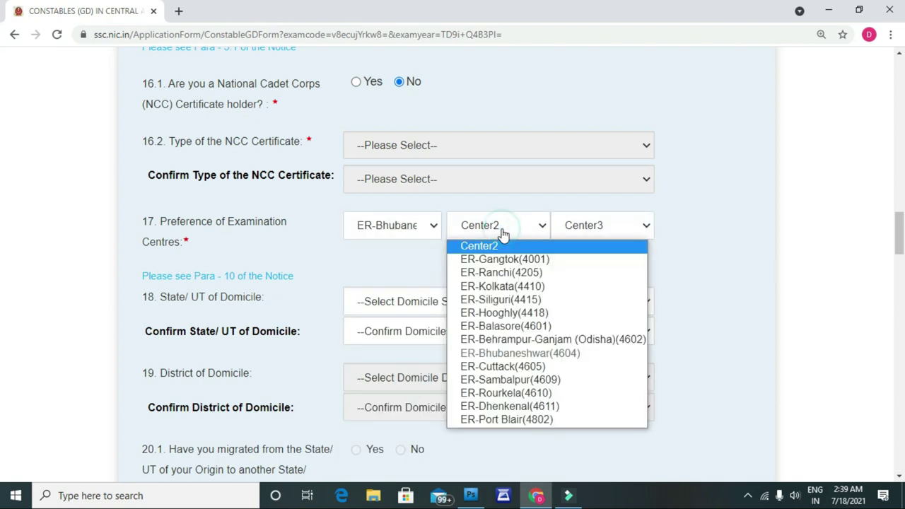
drag(388, 258, 352, 207)
click(356, 263)
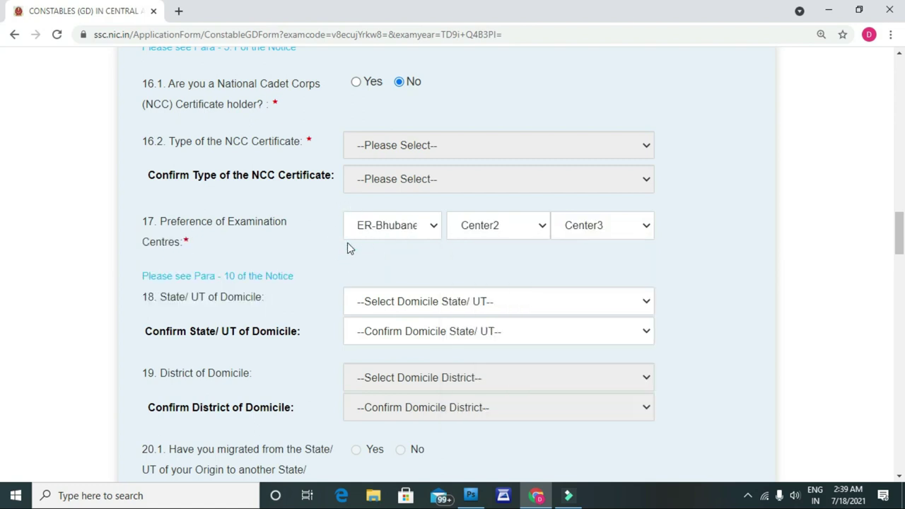
Set the second examination centre preference to ER-Cuttack(4605) and the third to ER-Balasore(4601).
scroll(347, 243, down, 1)
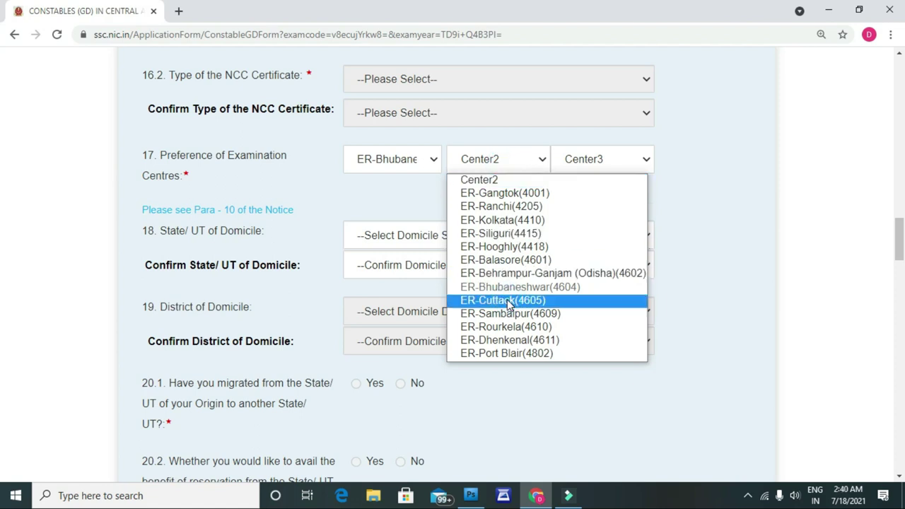
click(506, 303)
click(600, 170)
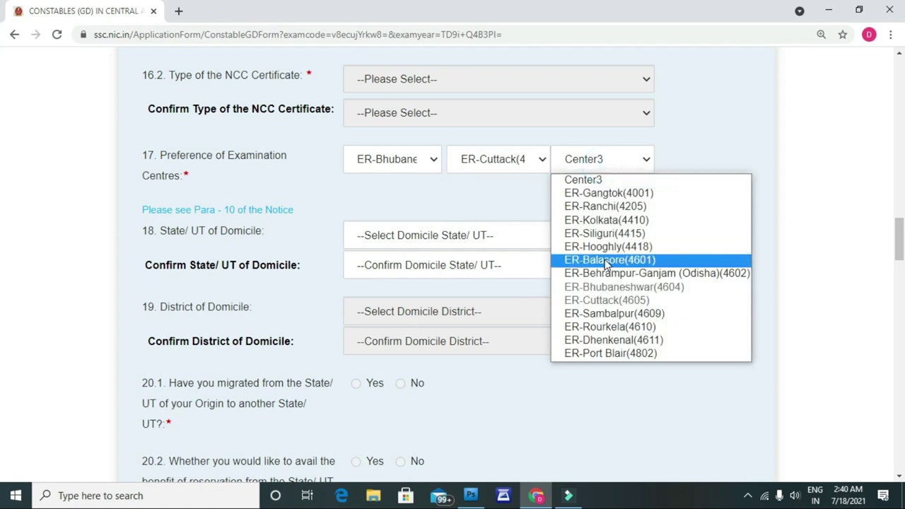
click(606, 262)
Recheck the list of first examination centres in question 17, keeping ER-Bhubaneshwar(4604) selected.
click(382, 164)
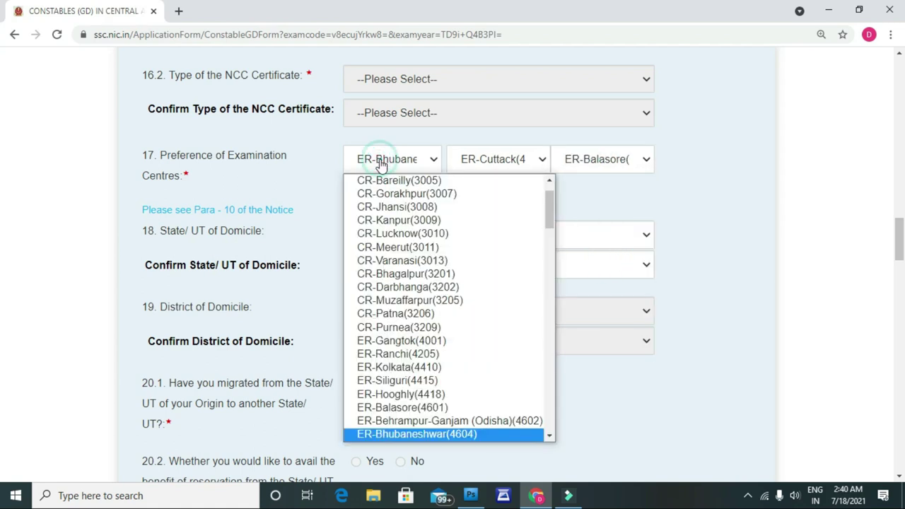
drag(550, 206, 550, 219)
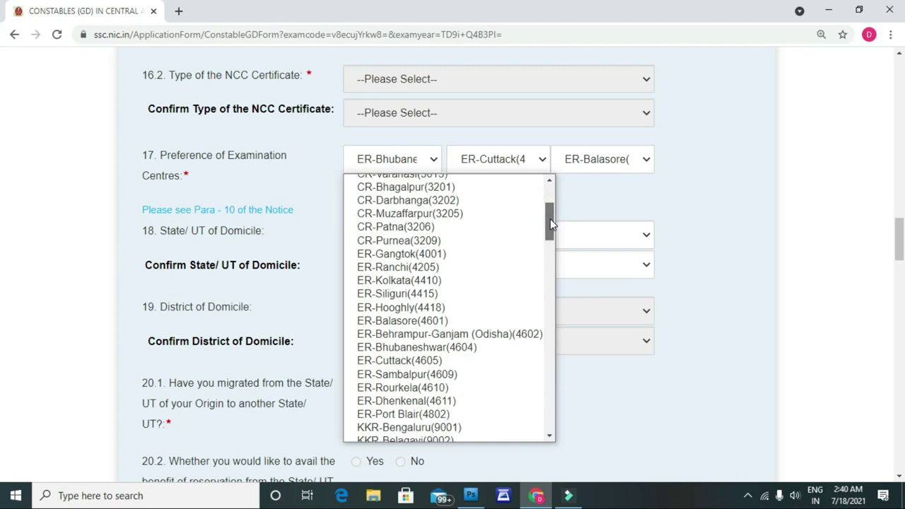
click(427, 340)
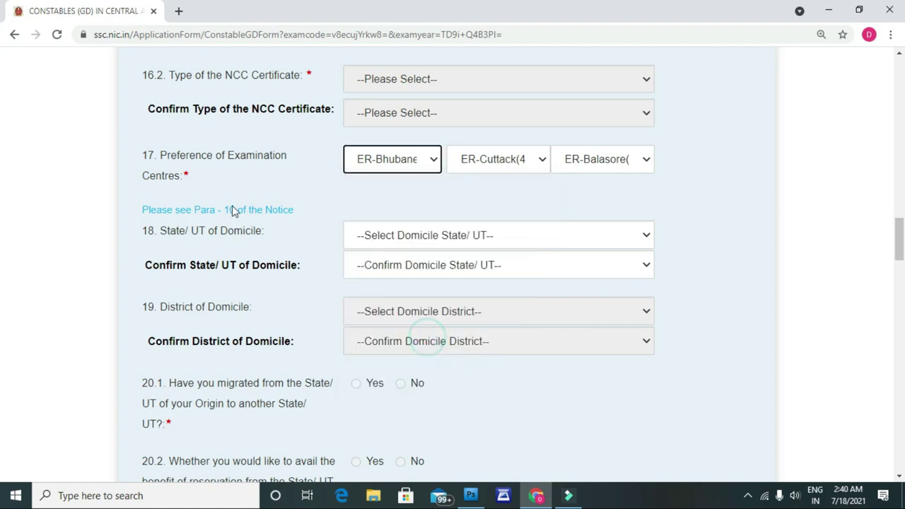
Select Odisha as the State/UT of domicile in question 18 and confirm it with the same value.
click(455, 239)
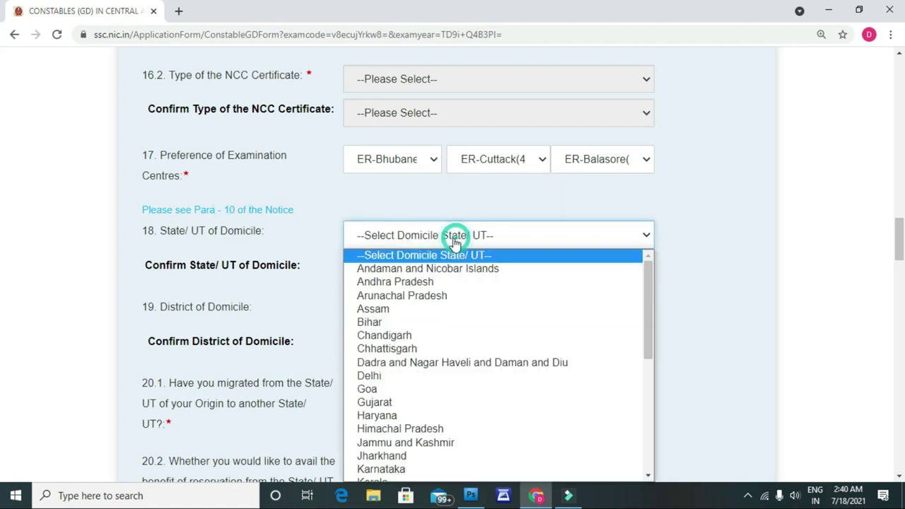
key(o)
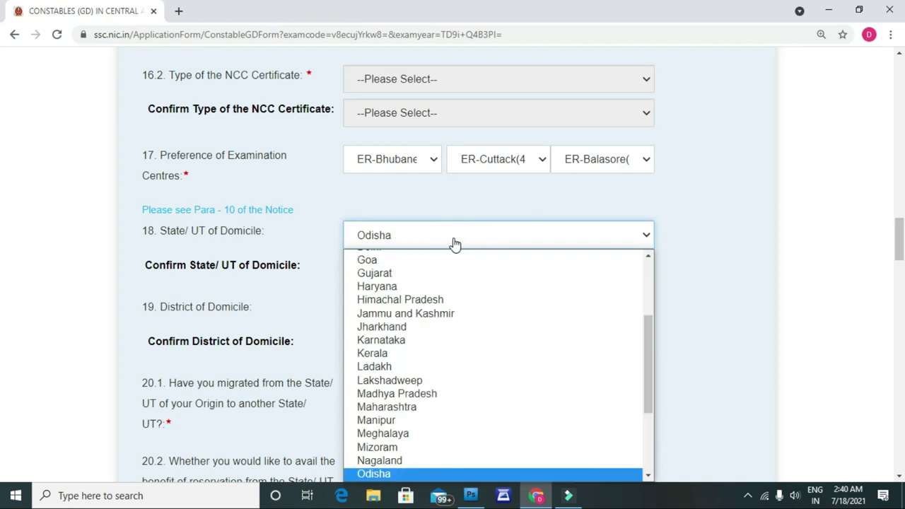
key(Return)
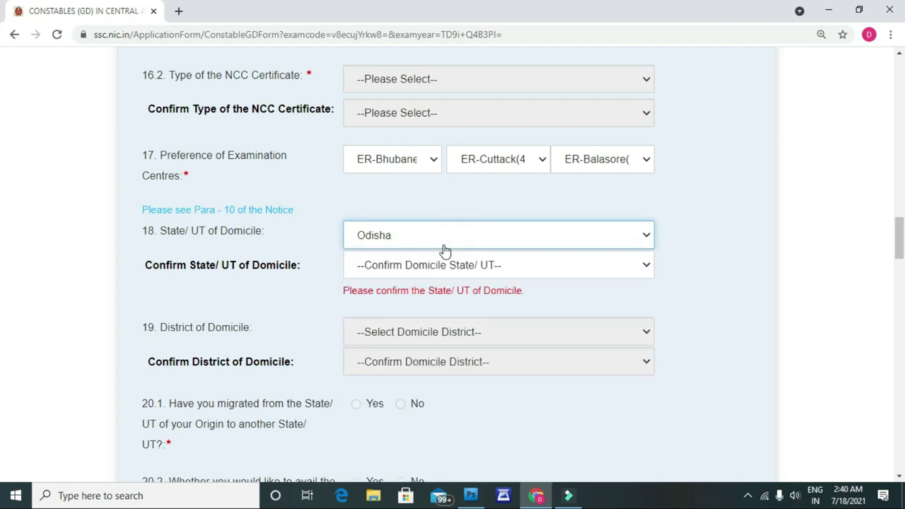
click(429, 274)
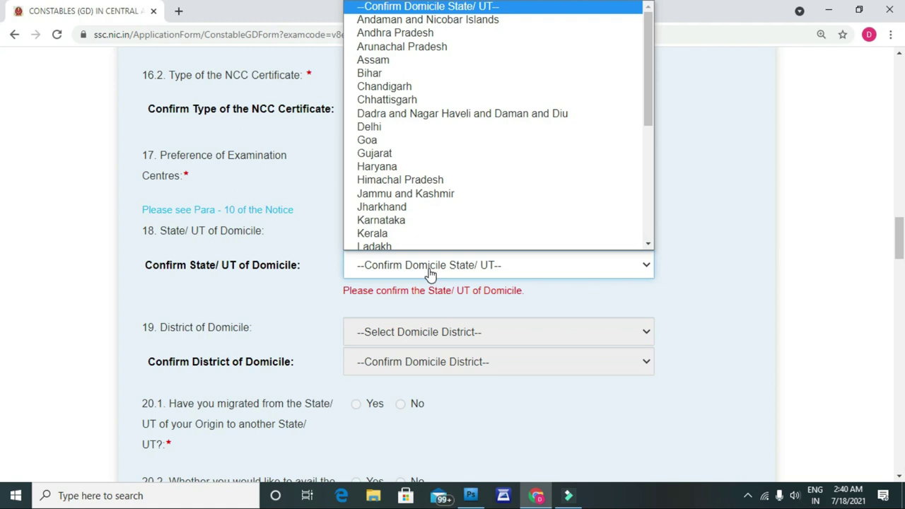
key(o)
key(Return)
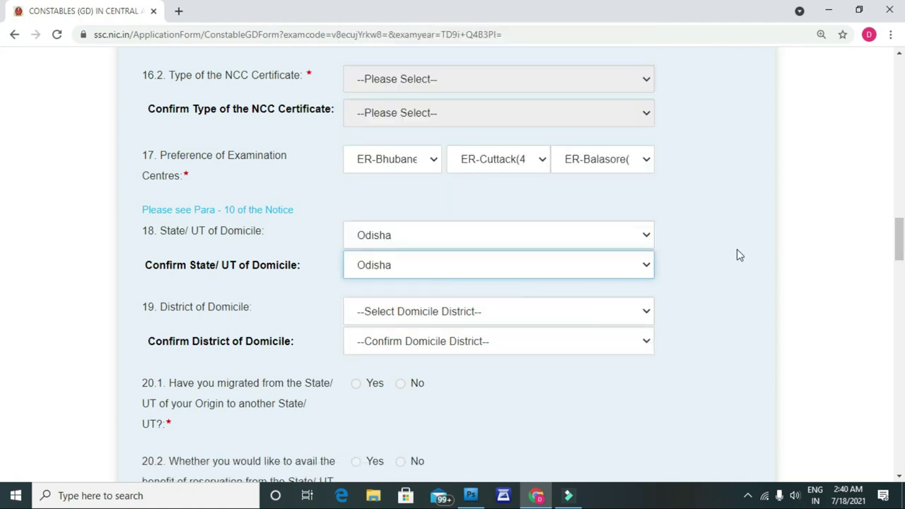
Recheck the Odisha selections in the domicile state field and its confirmation field in question 18.
click(527, 245)
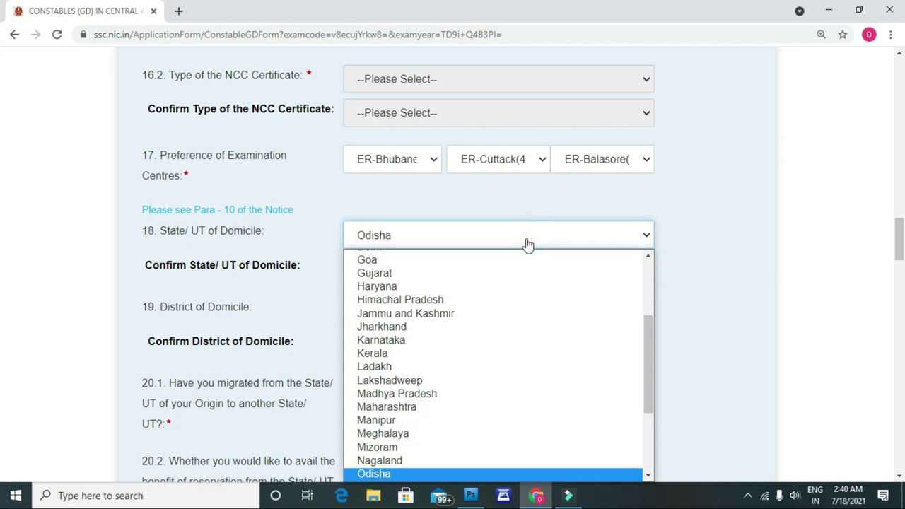
click(527, 245)
drag(899, 224, 899, 241)
click(438, 127)
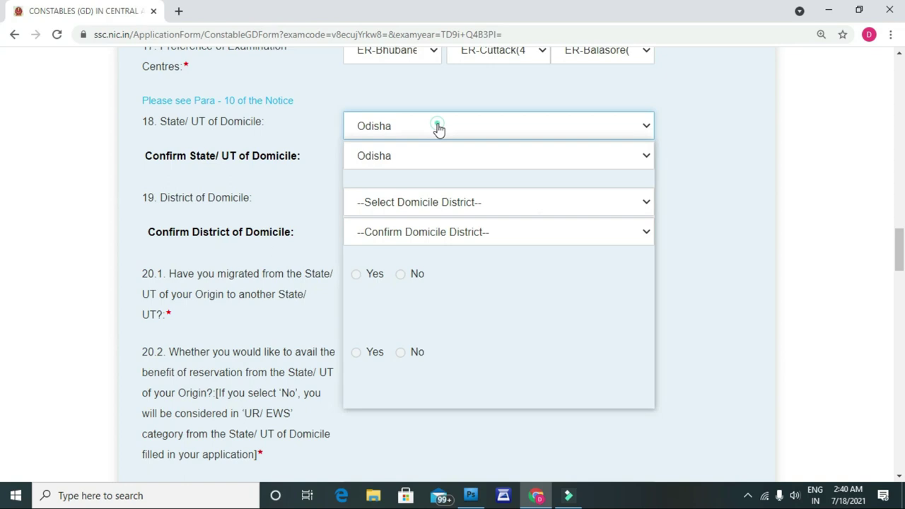
click(438, 127)
click(410, 166)
click(407, 162)
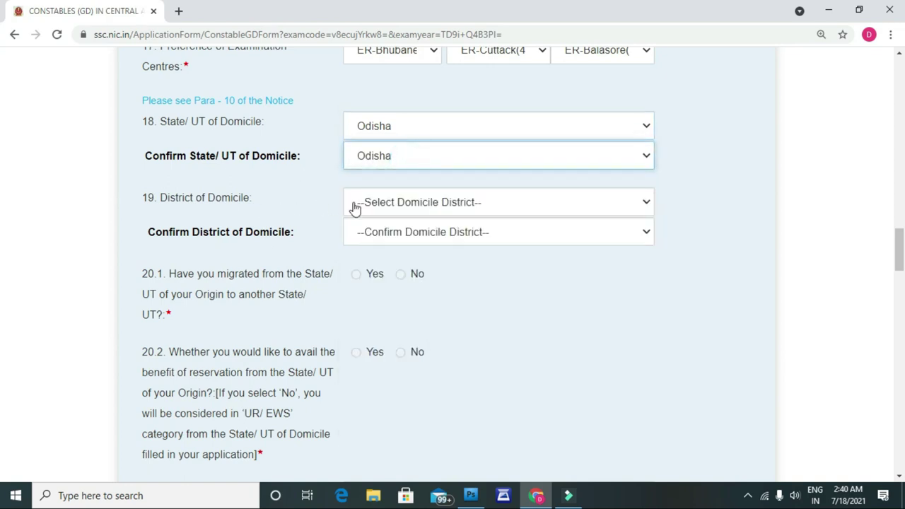
Select Jajpur as the district of domicile in question 19.
click(411, 206)
click(653, 278)
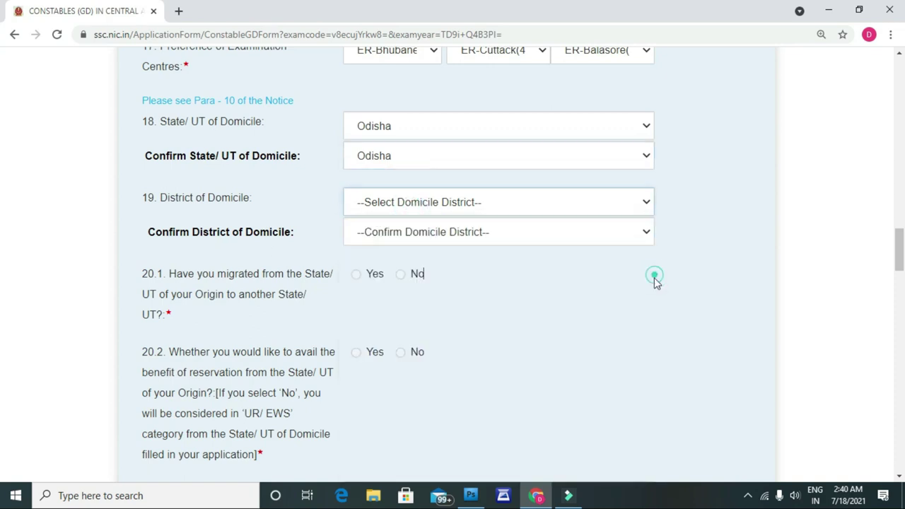
click(600, 210)
drag(649, 271, 651, 359)
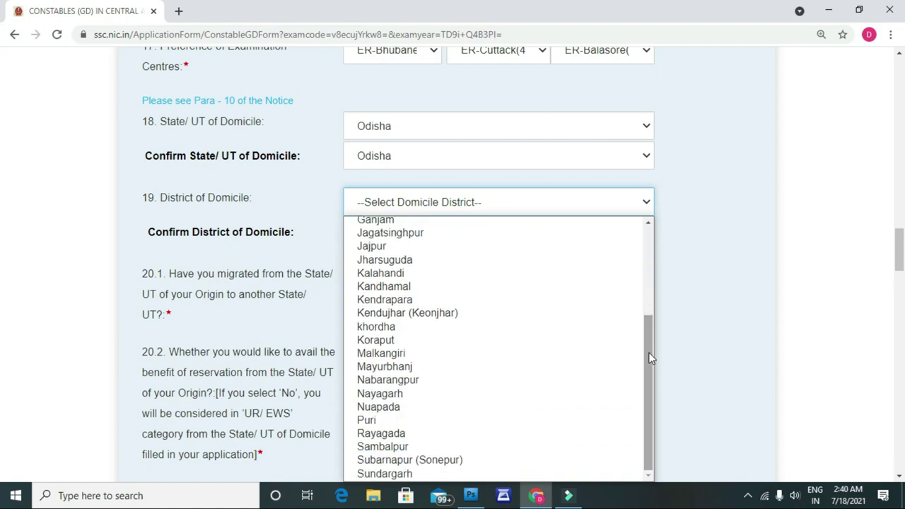
key(Down)
key(Down)
key(Return)
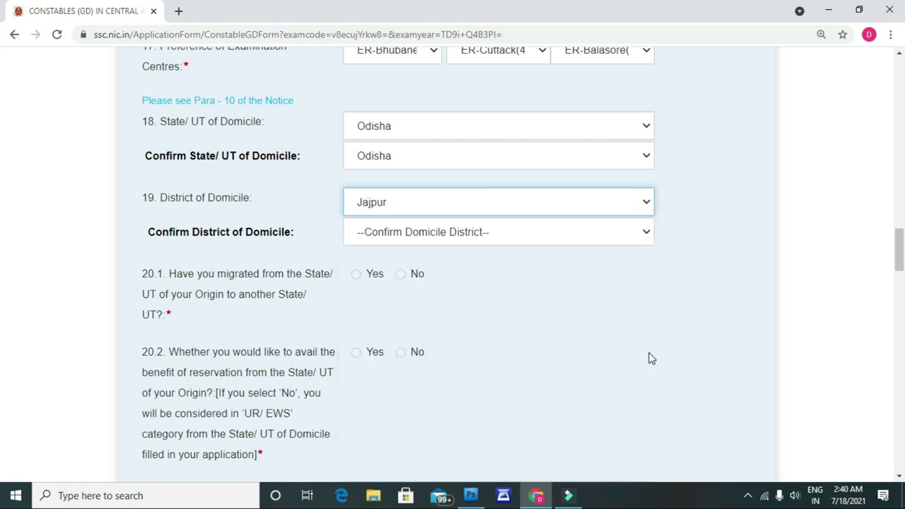
Confirm the district of domicile in question 19 as Jajpur.
click(534, 238)
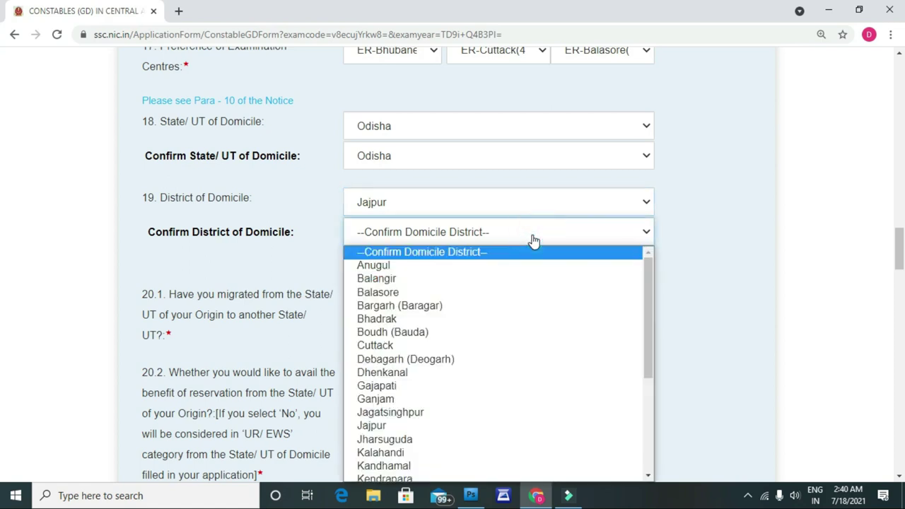
key(j)
key(j)
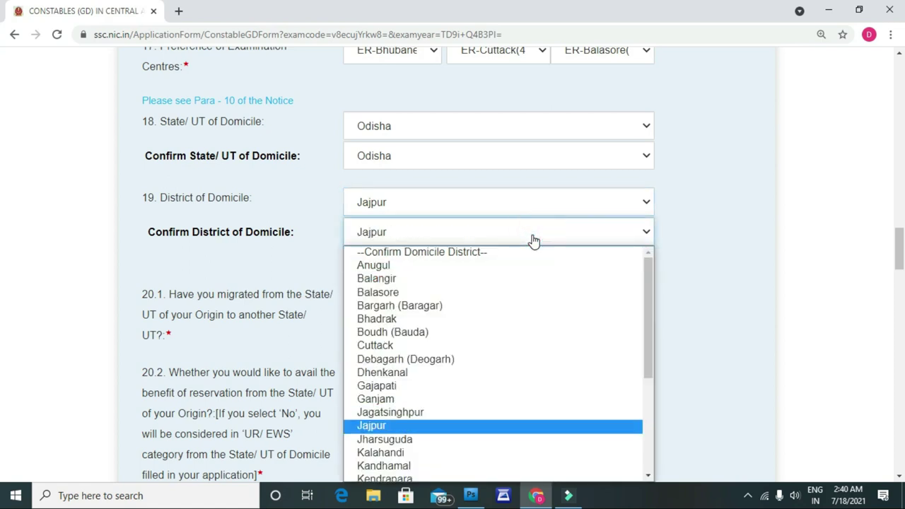
key(Return)
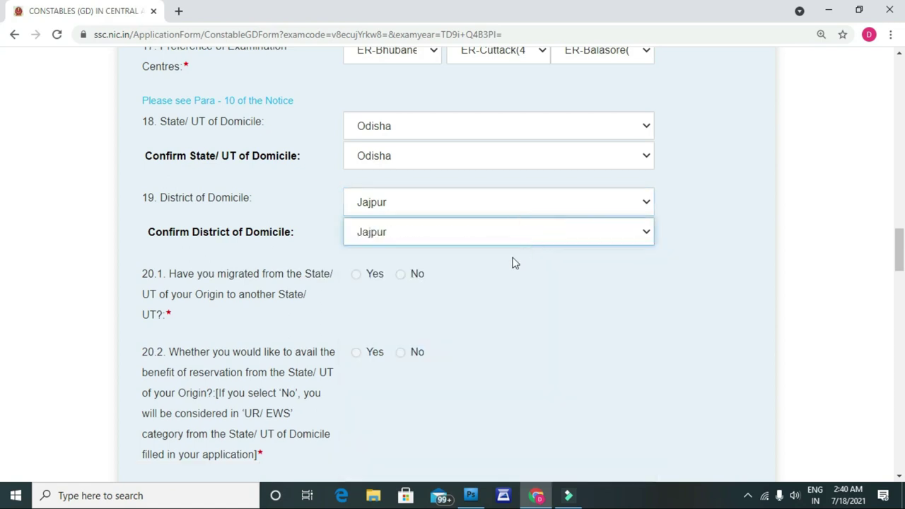
Try to answer No to question 20.1 on migration and question 20.2 on availing reservation from the state of origin.
click(400, 274)
click(400, 353)
View the post codes of the CAPFs and organizations for question 23 on post preferences.
drag(897, 252, 902, 271)
scroll(1, 274, down, 3)
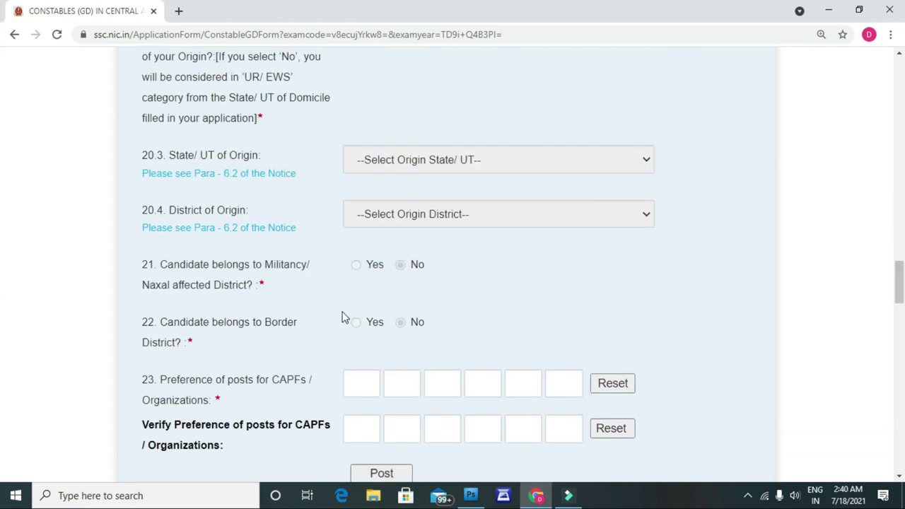
scroll(2, 276, down, 5)
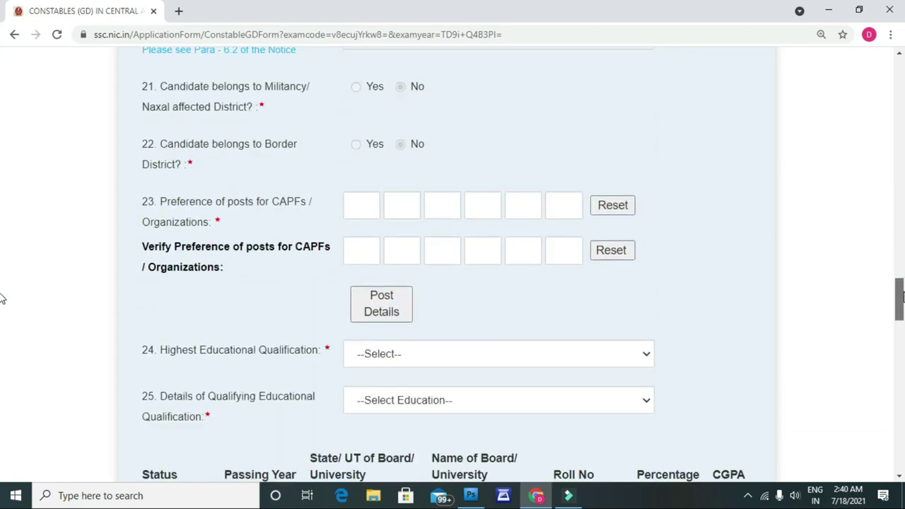
click(377, 247)
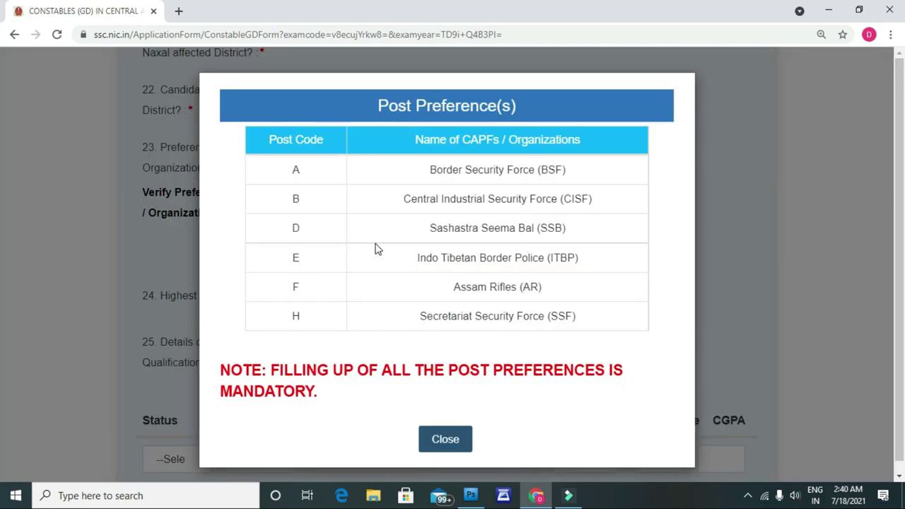
click(431, 446)
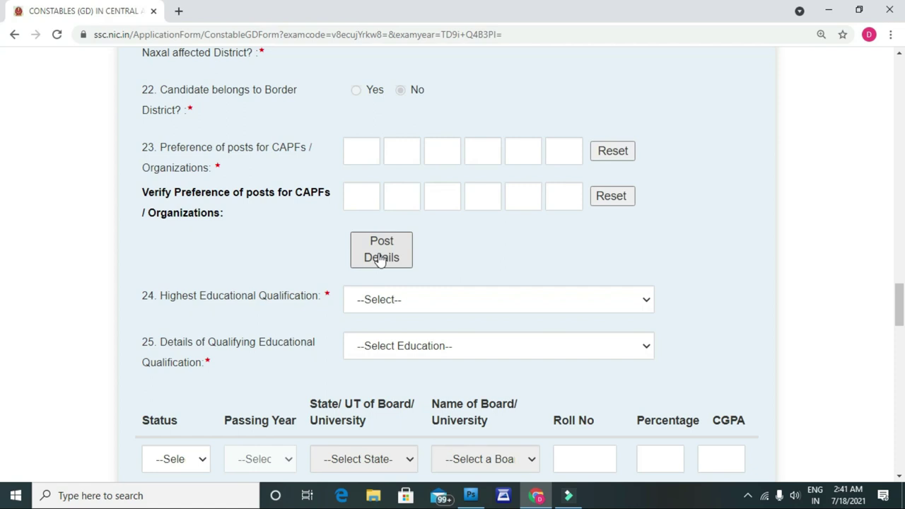
Look up the Border Security Force (BSF) post code and enter A as the first post preference in question 23.
click(380, 258)
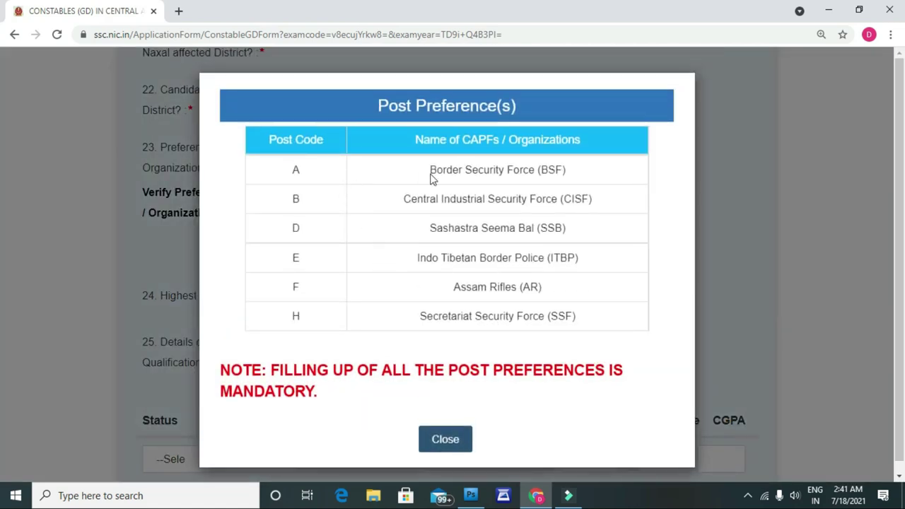
drag(428, 174, 577, 176)
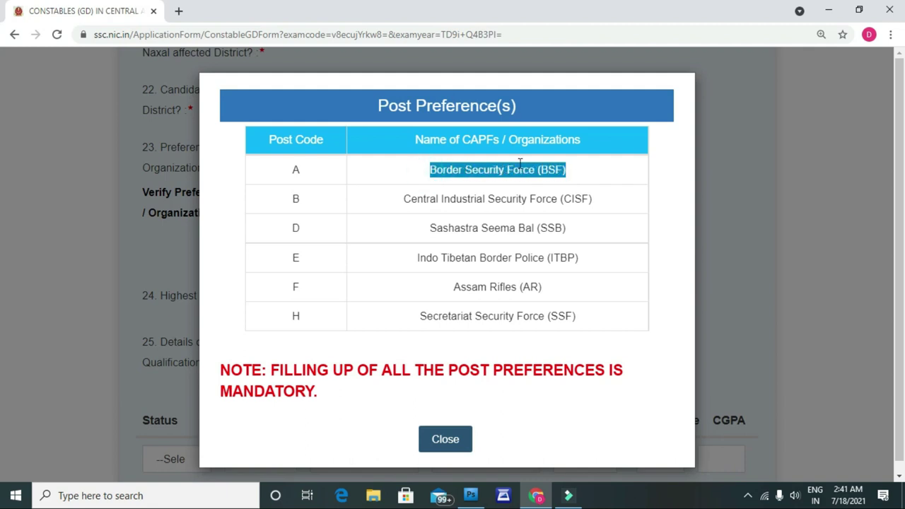
double_click(296, 171)
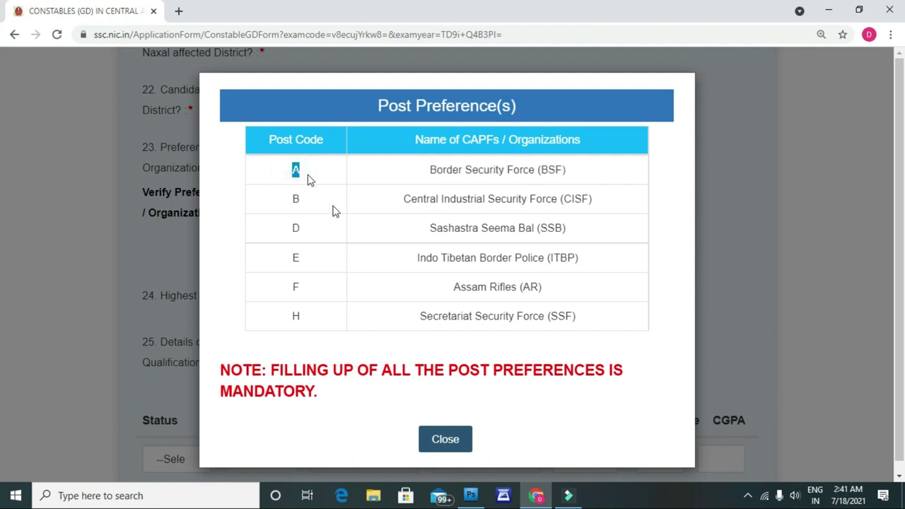
click(467, 441)
click(361, 157)
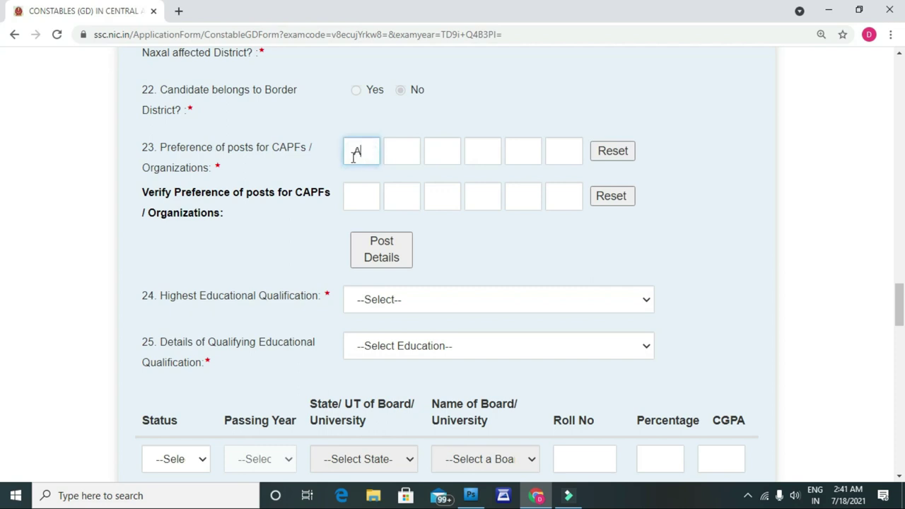
Look up the Central Industrial Security Force (CISF) post code and replace the first post preference with B.
click(379, 242)
double_click(296, 200)
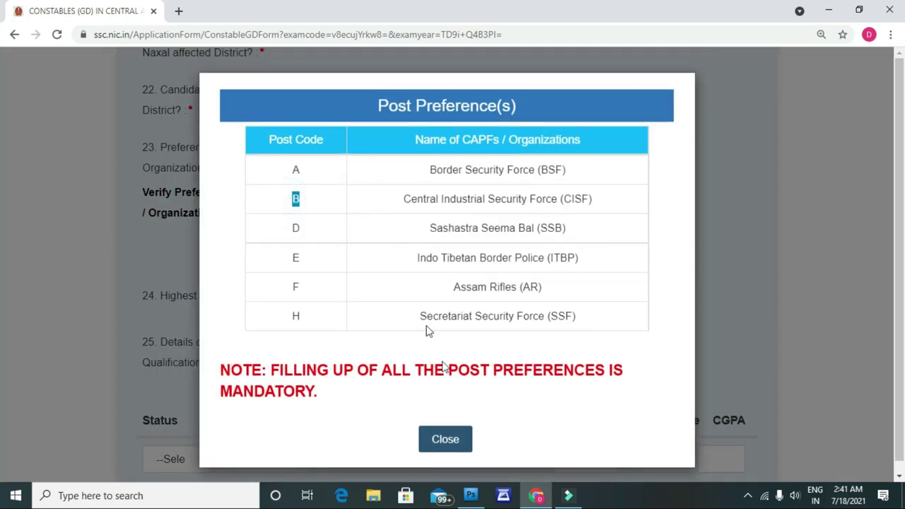
click(459, 439)
double_click(362, 153)
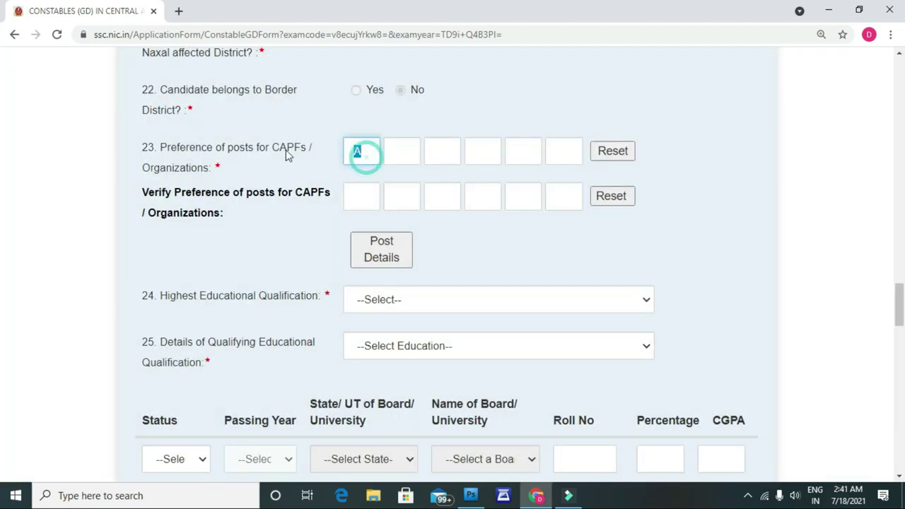
text(B)
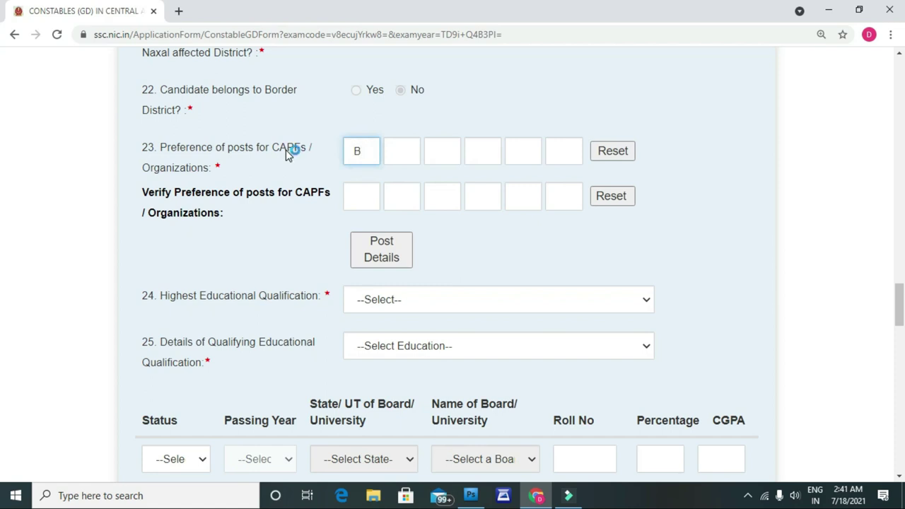
Consult the post codes of the CAPFs and enter A and D as the second and third post preferences in question 23.
click(399, 155)
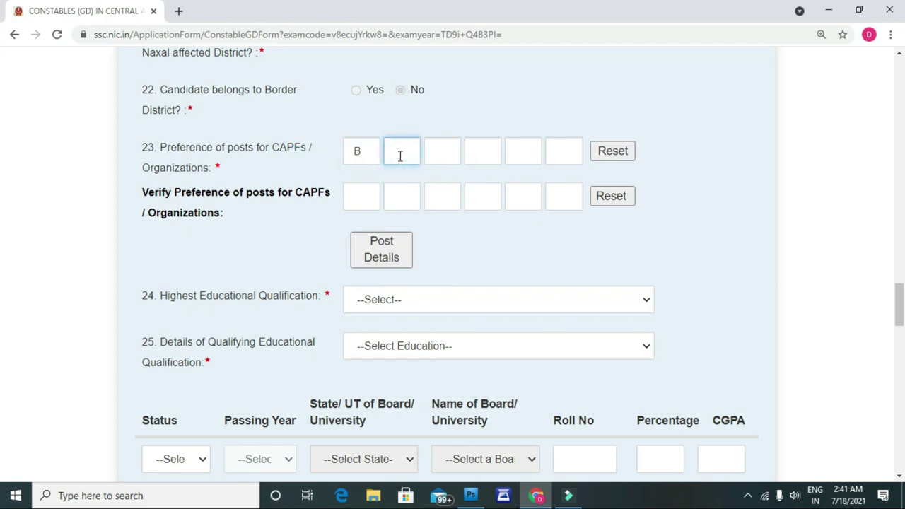
click(382, 236)
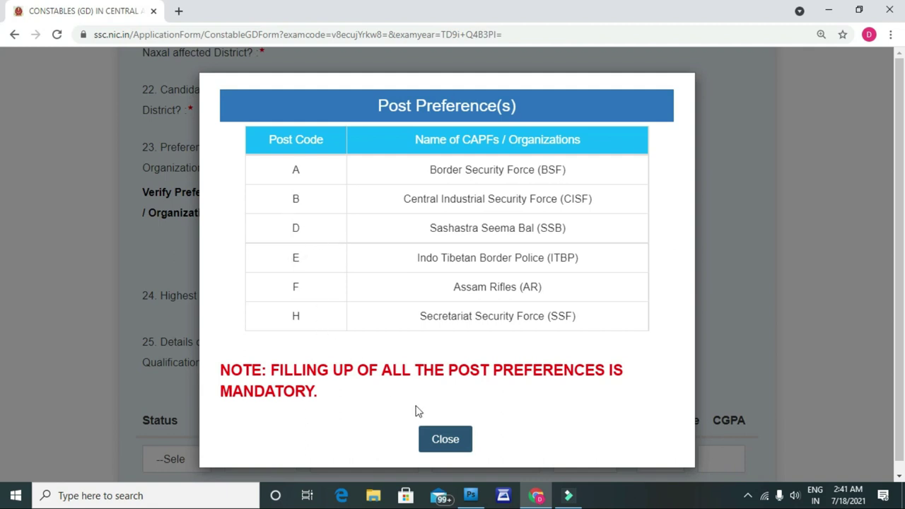
double_click(294, 203)
click(307, 210)
click(445, 439)
click(442, 159)
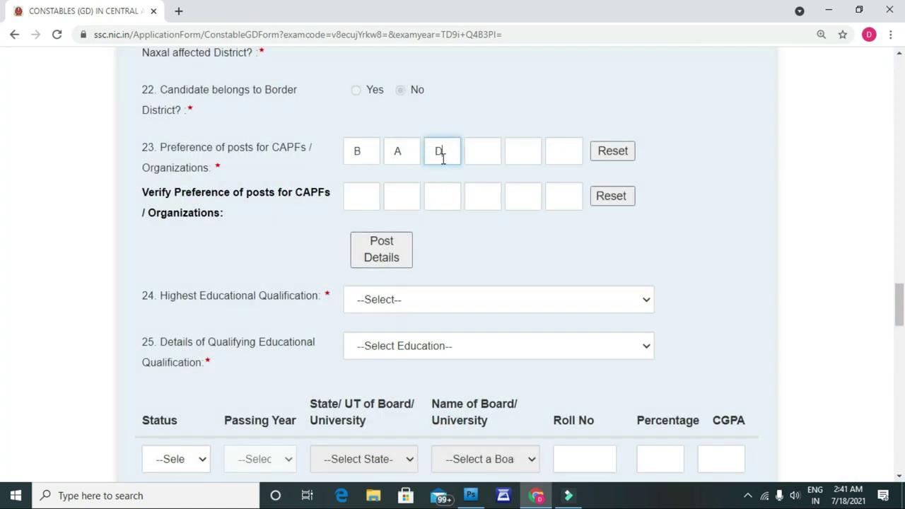
Complete the post preferences in question 23 with E, F and H, and repeat the order B, A, D, E, F, H for verification.
click(375, 253)
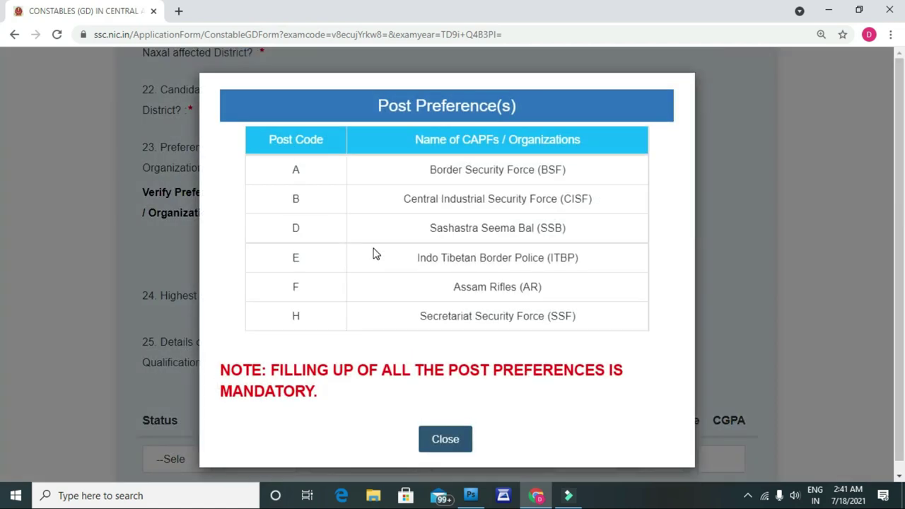
click(450, 444)
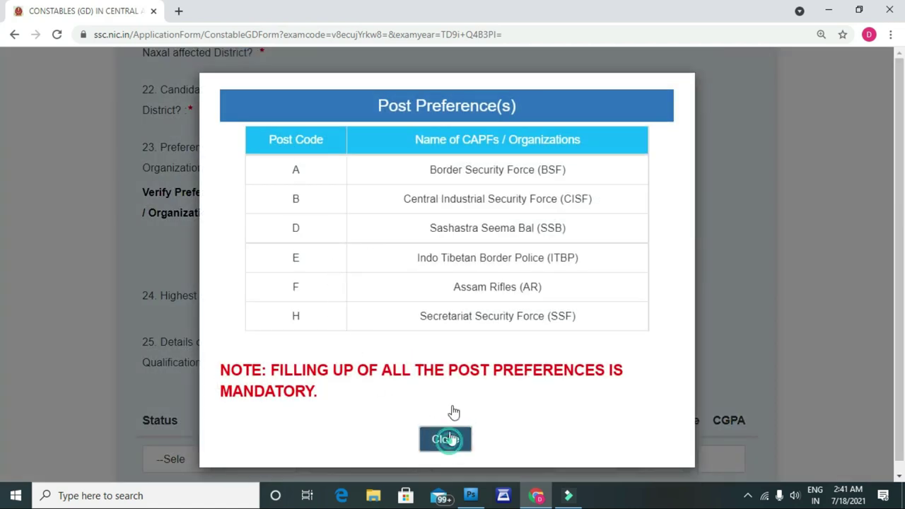
click(480, 161)
text(E)
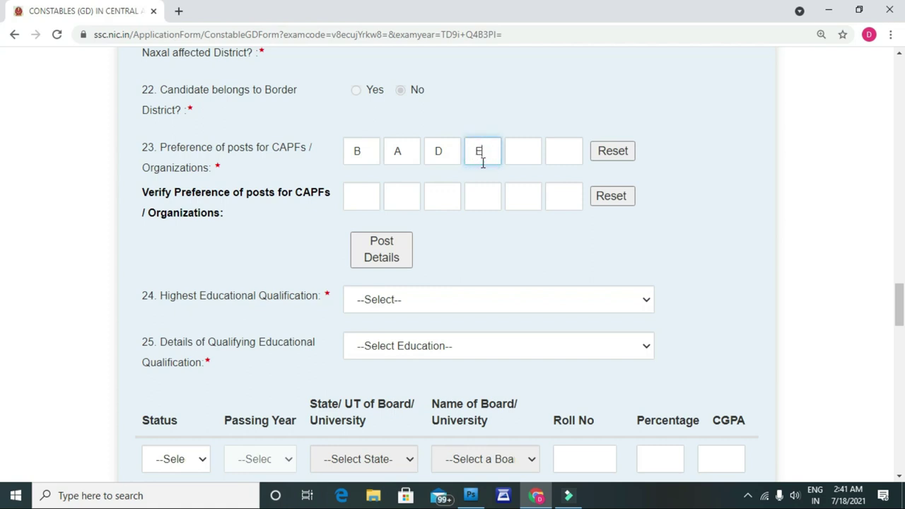
text(FH)
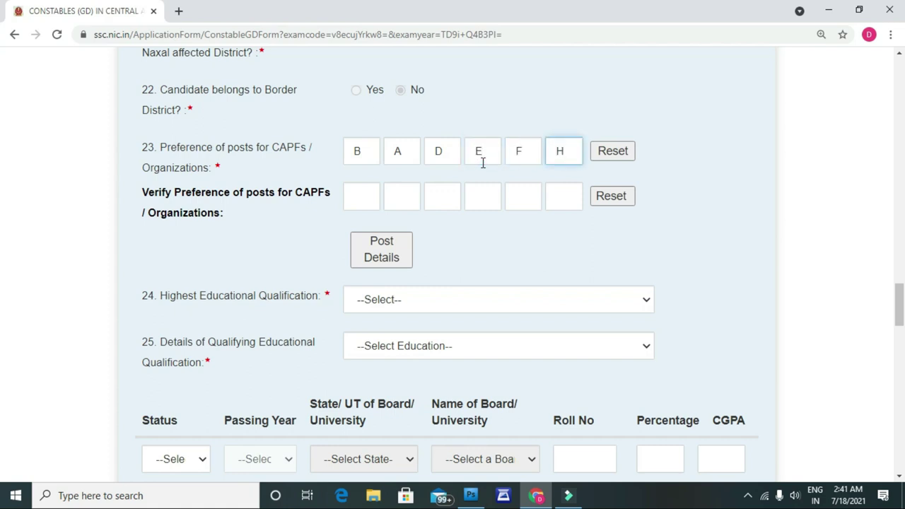
click(355, 201)
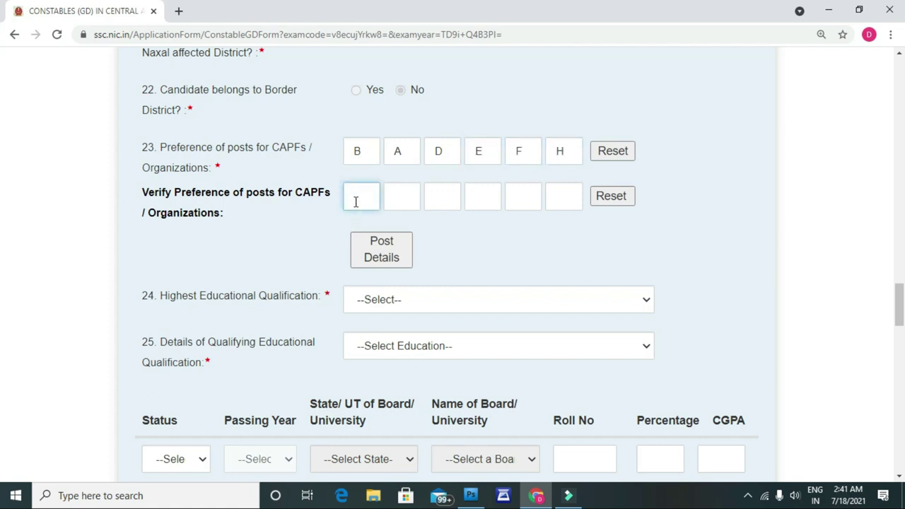
text(B)
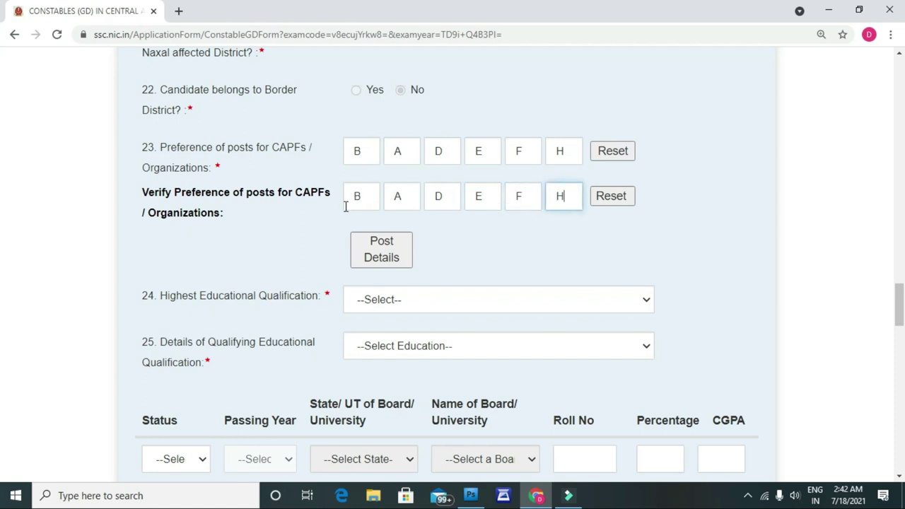
Choose B. Tech (14) as the highest educational qualification in question 24.
drag(892, 311, 899, 322)
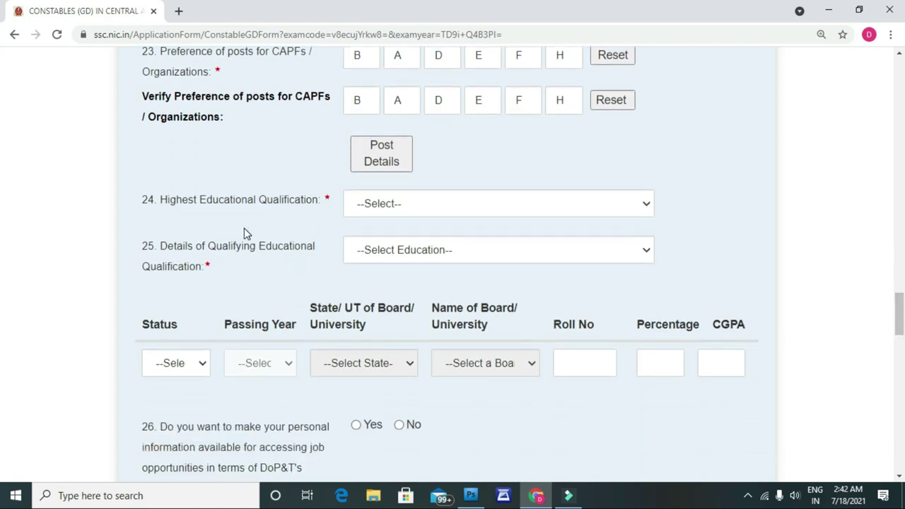
click(412, 210)
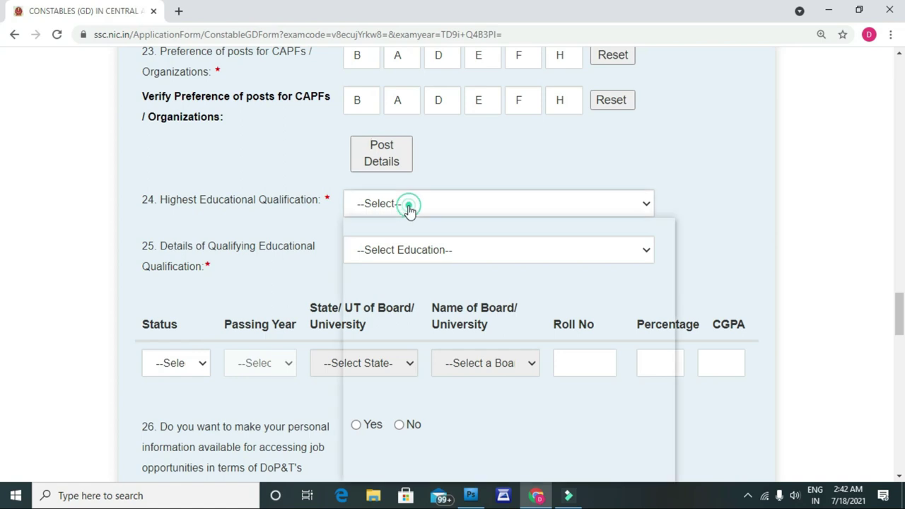
key(Down)
drag(158, 206, 313, 225)
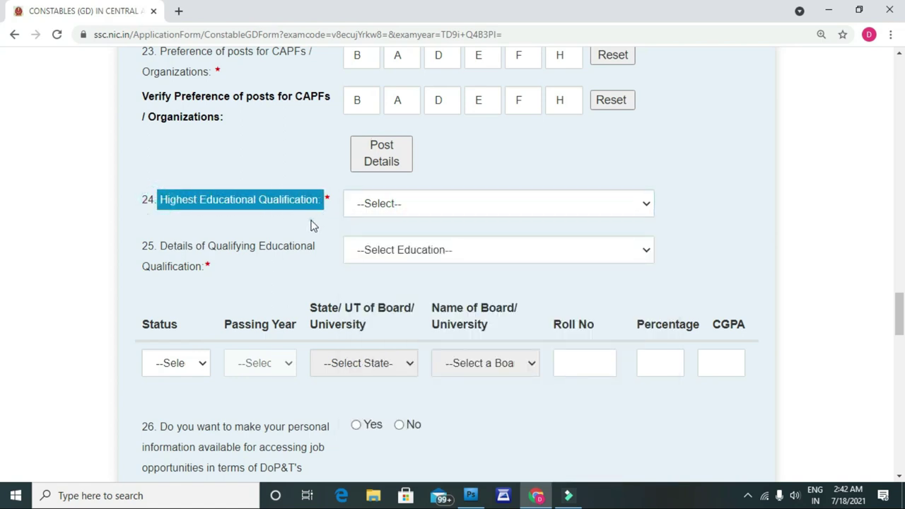
click(314, 245)
click(401, 212)
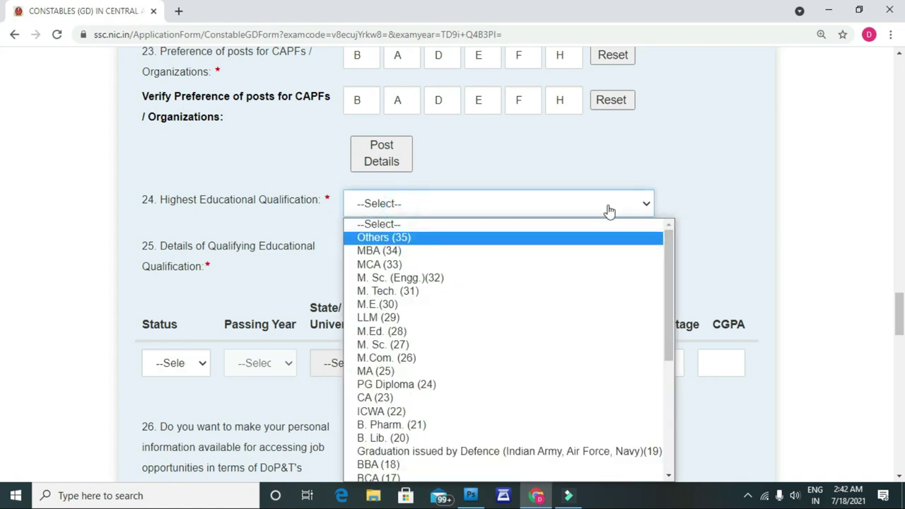
drag(672, 272, 667, 395)
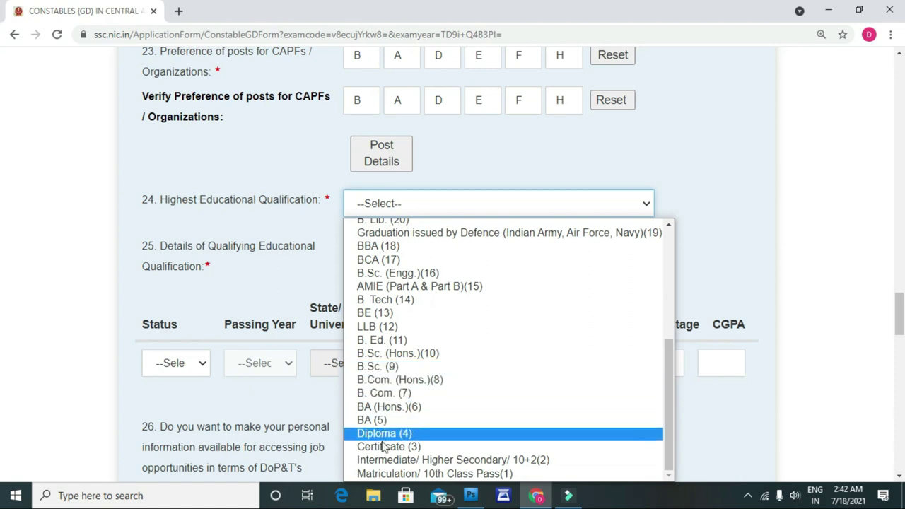
click(393, 300)
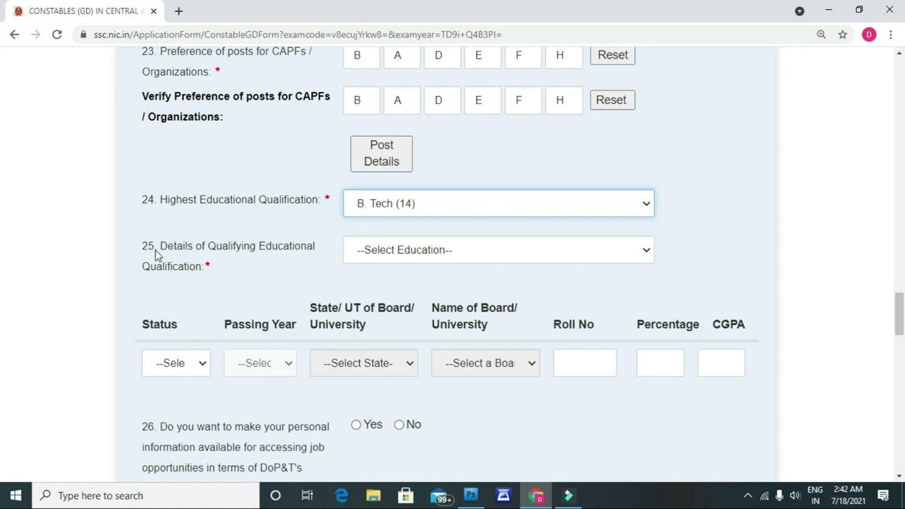
Choose 10th Standard as the qualifying educational qualification in question 25.
drag(161, 250, 208, 276)
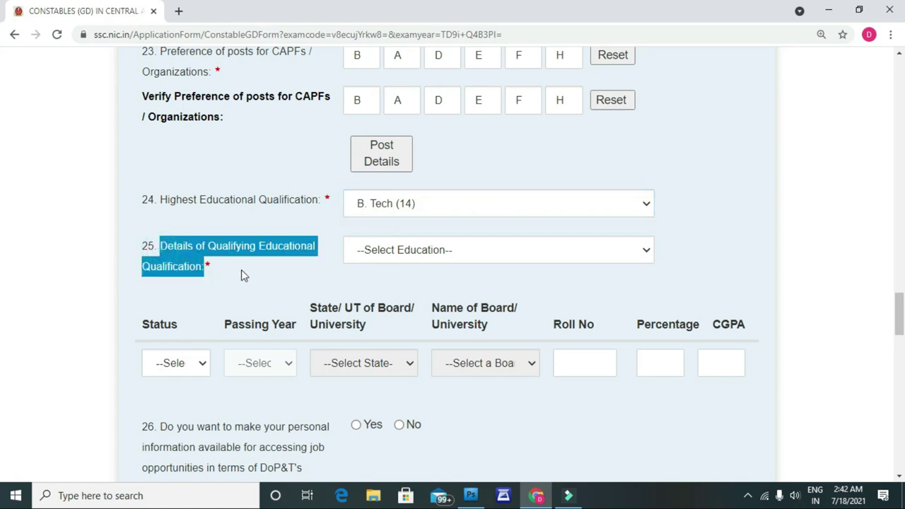
click(241, 271)
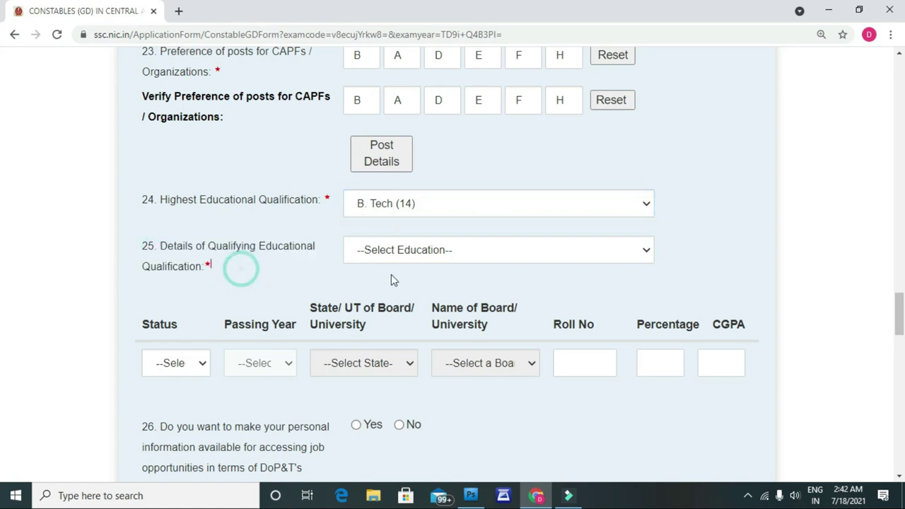
click(439, 255)
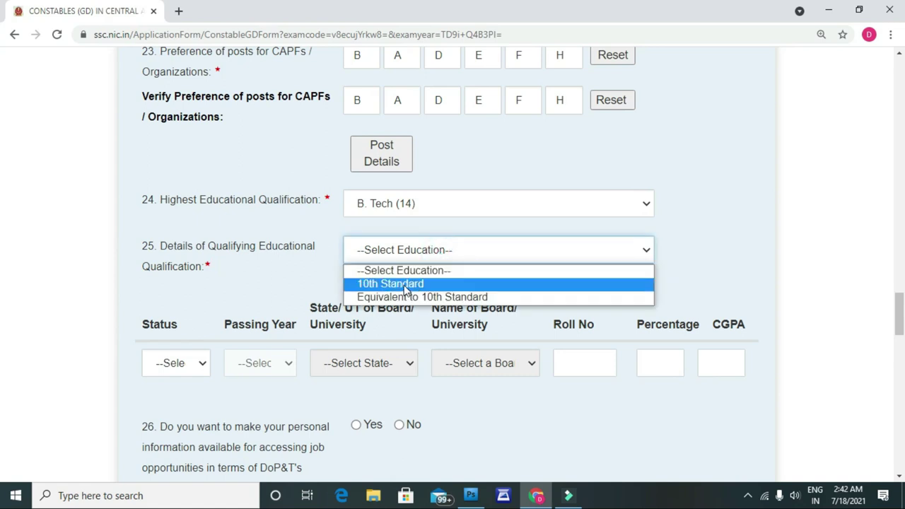
click(406, 284)
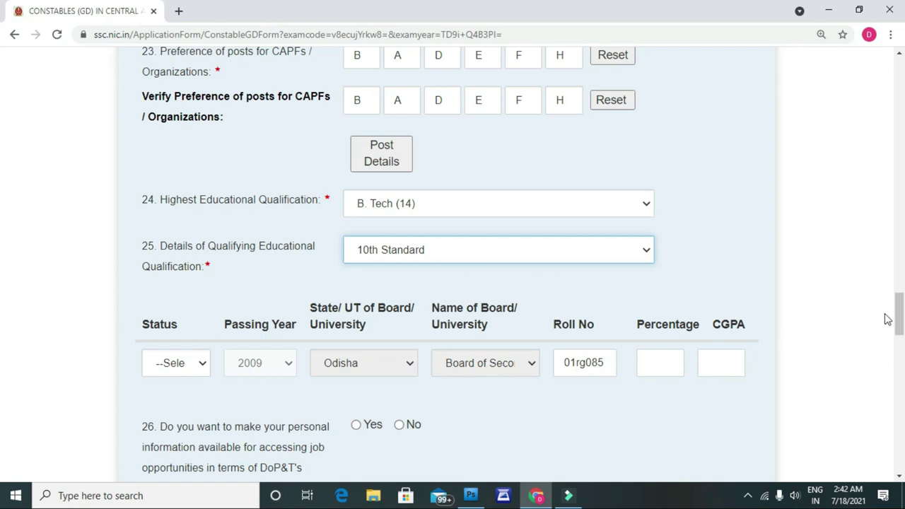
drag(900, 319, 900, 336)
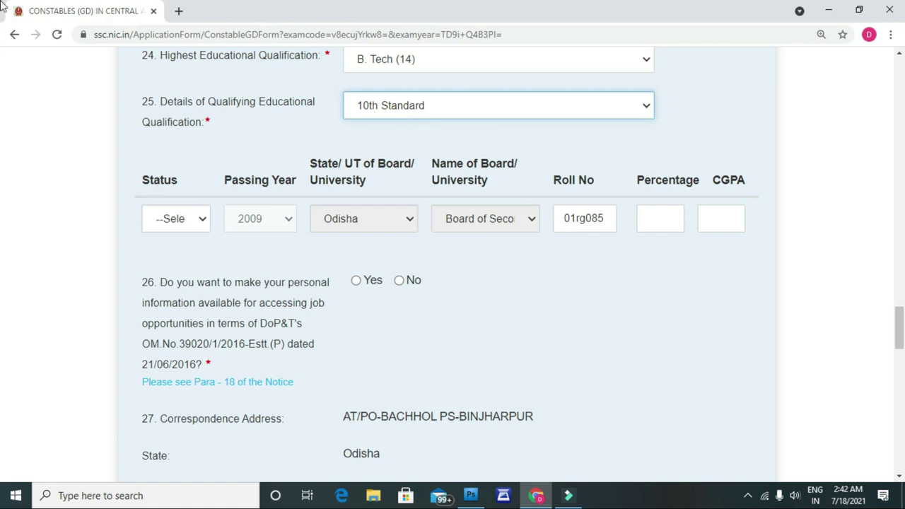
click(410, 104)
click(410, 105)
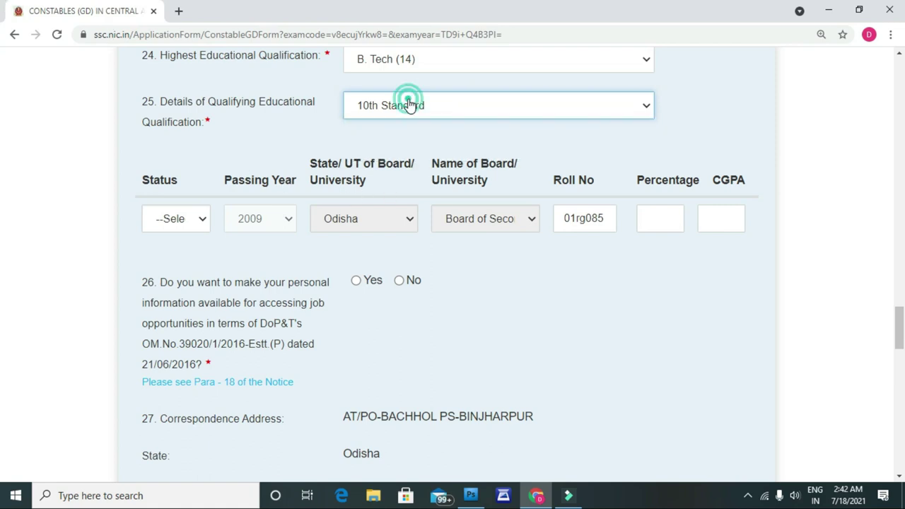
Set the 10th Standard status to Passed and try to open the passing year, state and board choices.
click(182, 219)
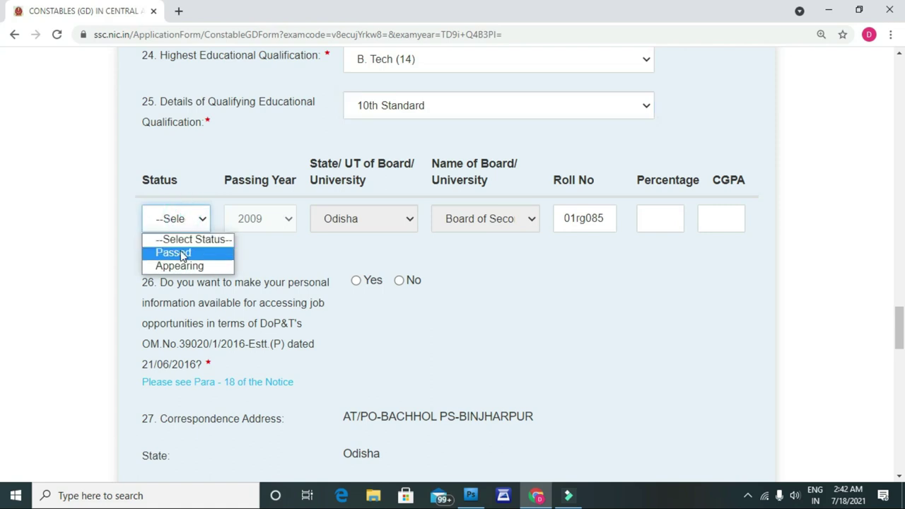
click(178, 252)
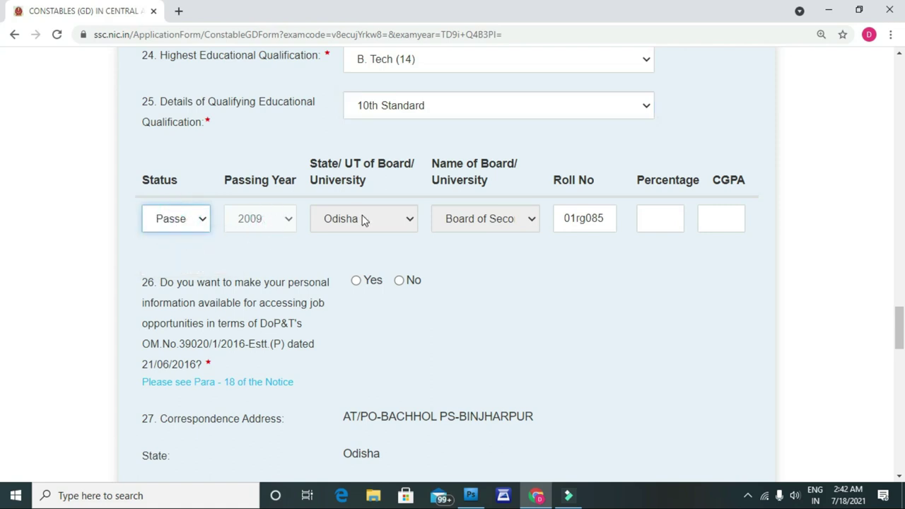
click(288, 224)
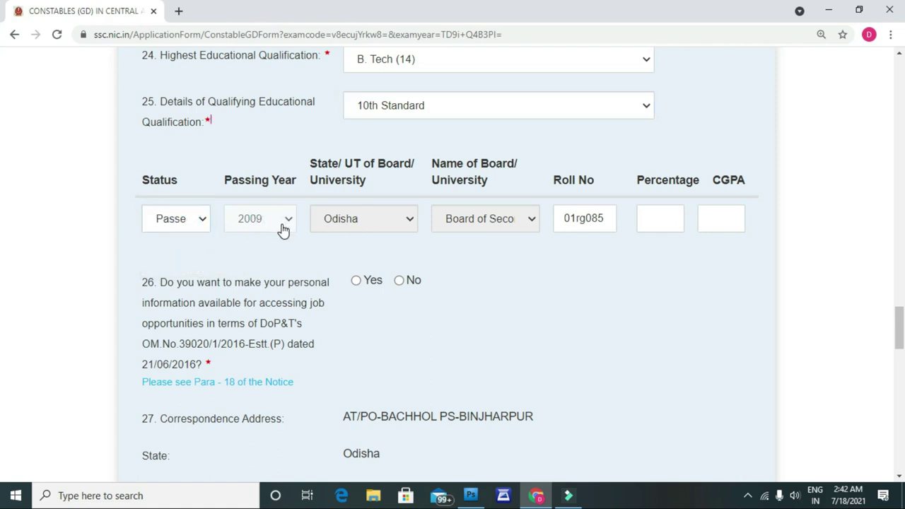
click(282, 224)
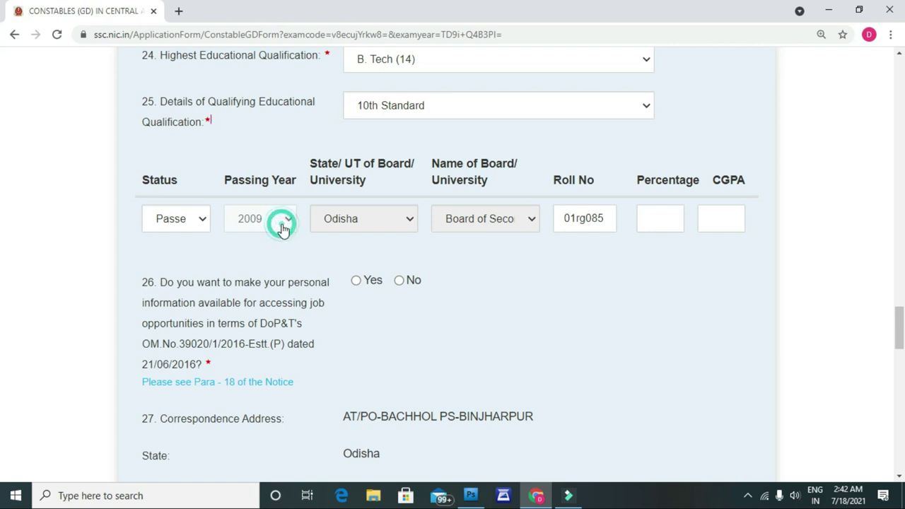
click(383, 220)
click(487, 236)
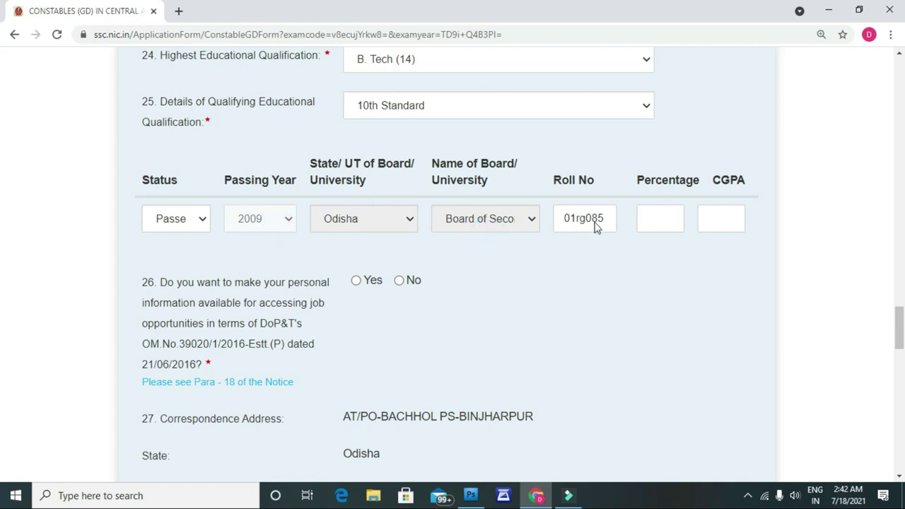
Enter 65.20 as the percentage for the 10th Standard qualification.
click(644, 226)
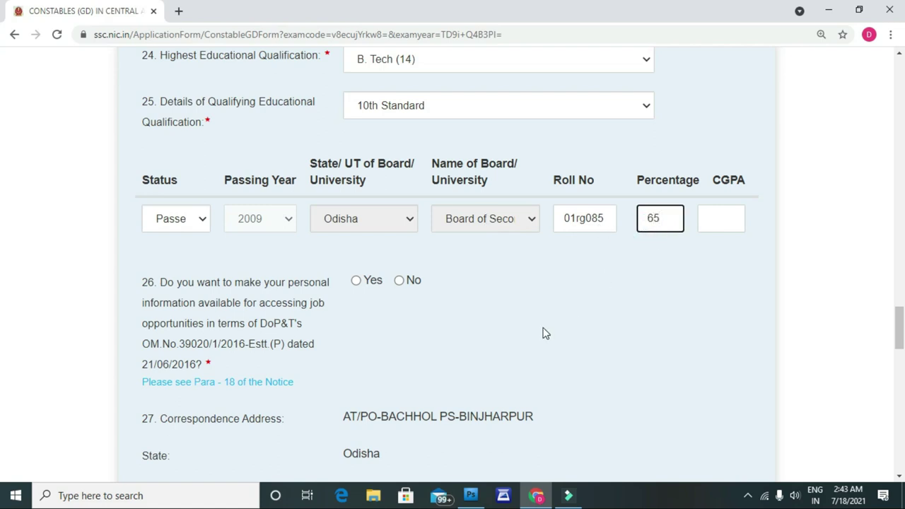
text(65.20)
click(660, 268)
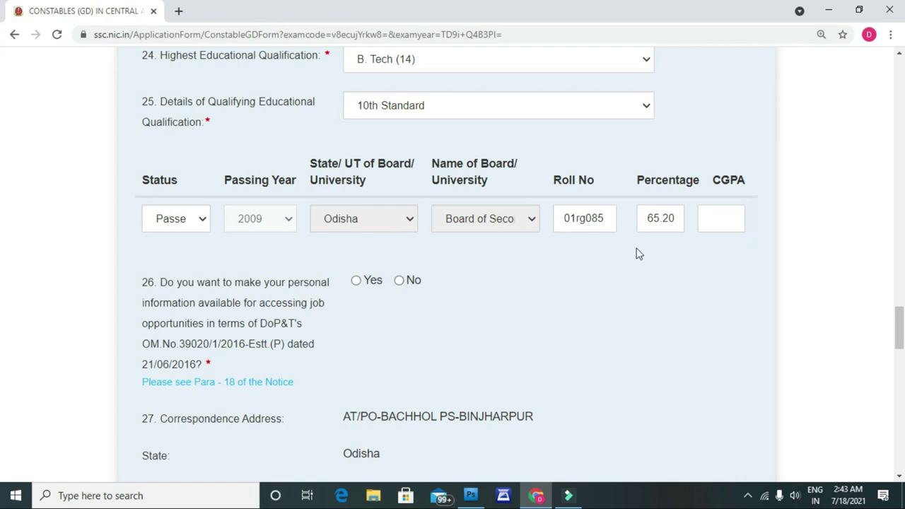
Replace the 10th Standard percentage with 90.
double_click(677, 219)
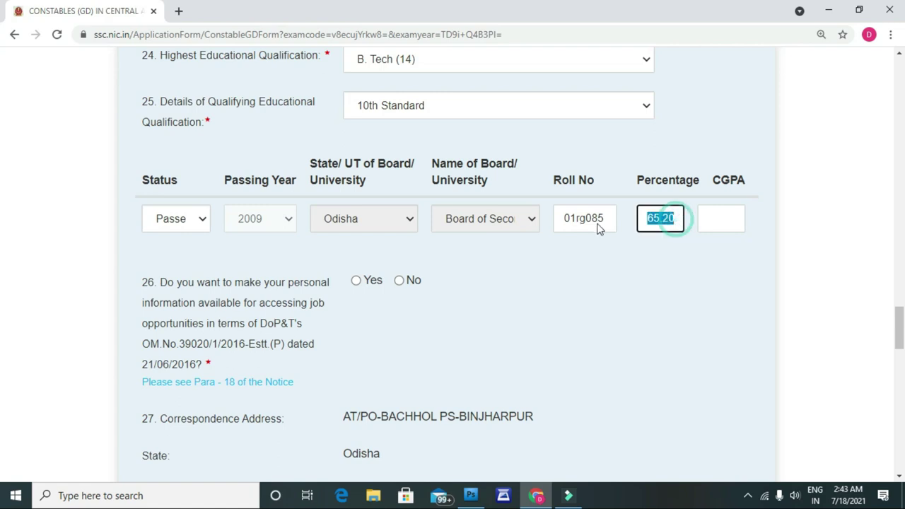
text(90)
click(640, 290)
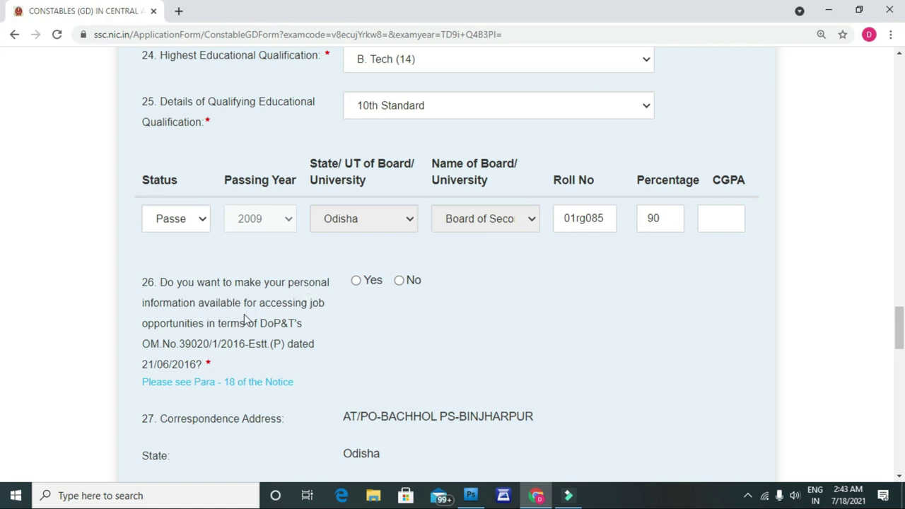
Answer Yes to question 26 on making personal information available for accessing job opportunities.
drag(245, 303, 321, 313)
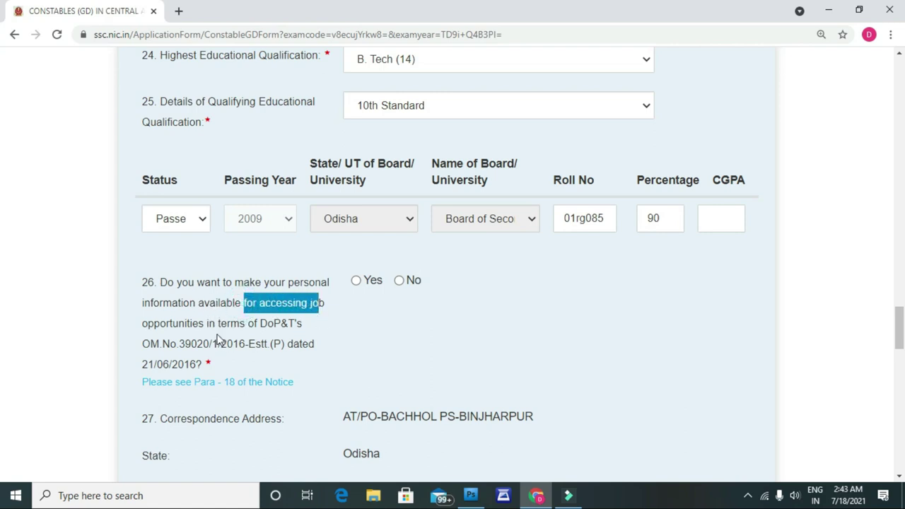
click(358, 321)
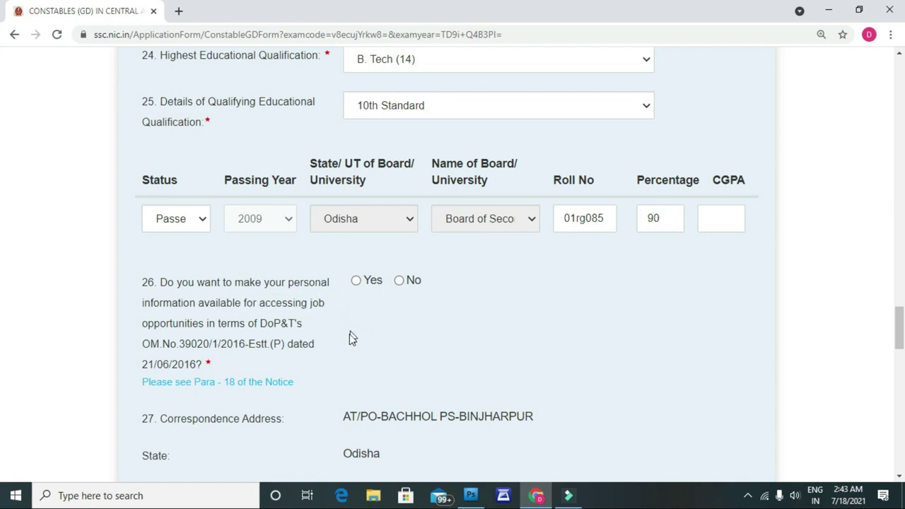
scroll(3, 340, down, 3)
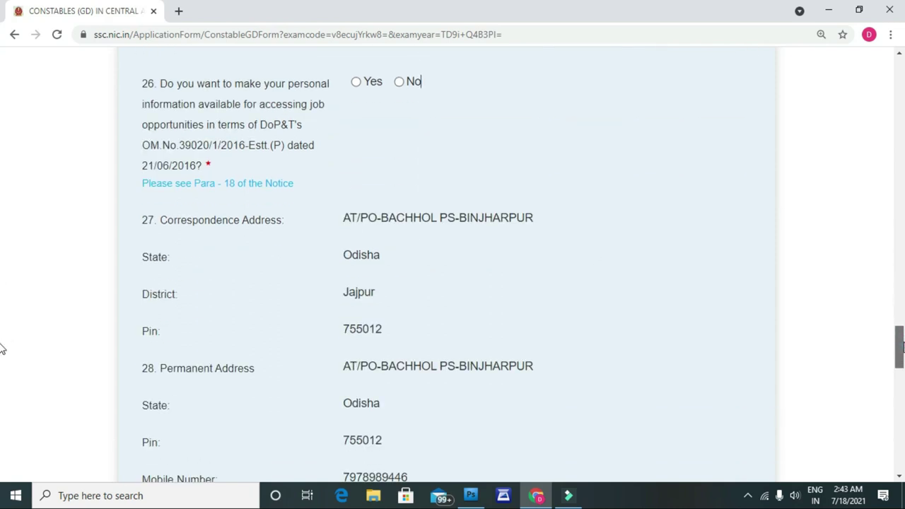
click(355, 81)
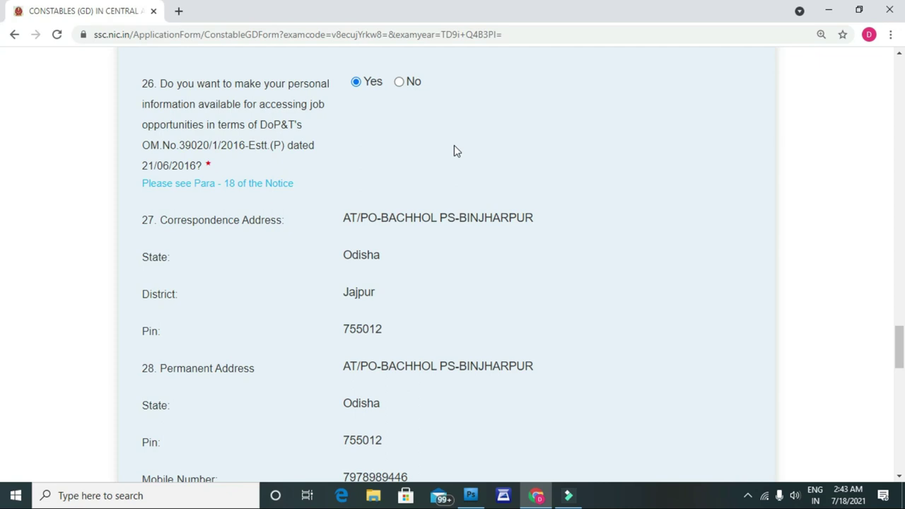
click(899, 349)
click(399, 83)
click(357, 84)
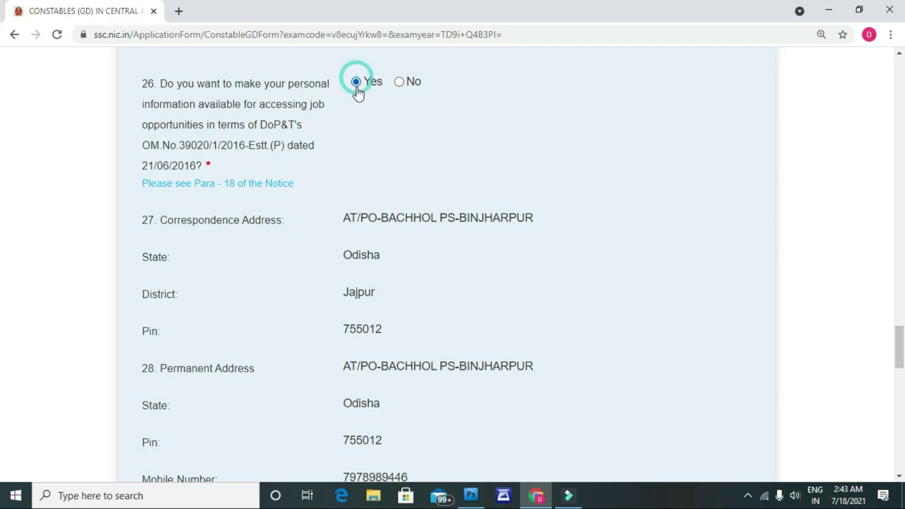
Examine the photograph and signature upload requirements and the image files available on the Desktop.
drag(899, 357, 901, 410)
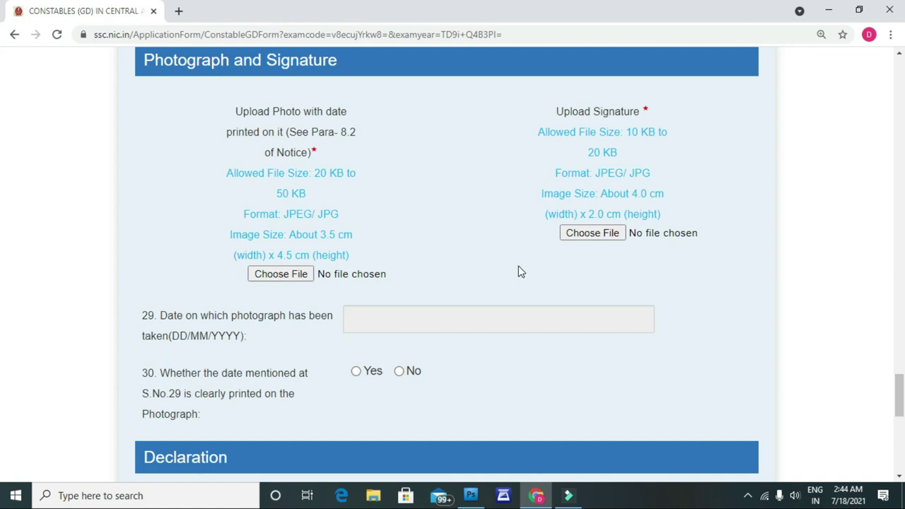
click(279, 275)
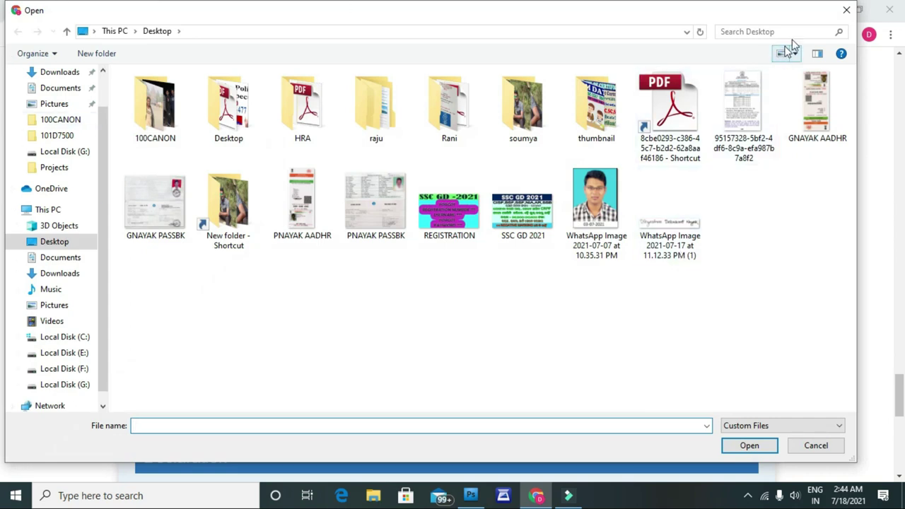
click(846, 10)
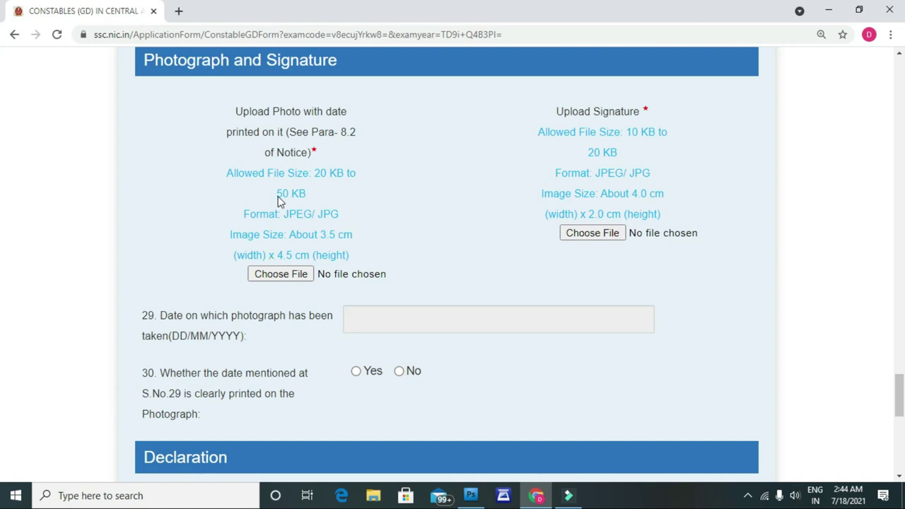
drag(586, 151, 619, 157)
click(500, 186)
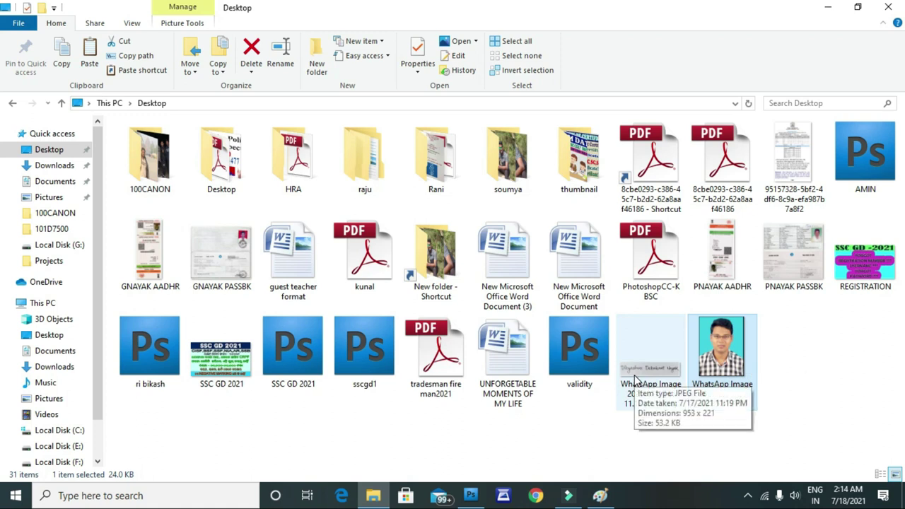
right_click(727, 357)
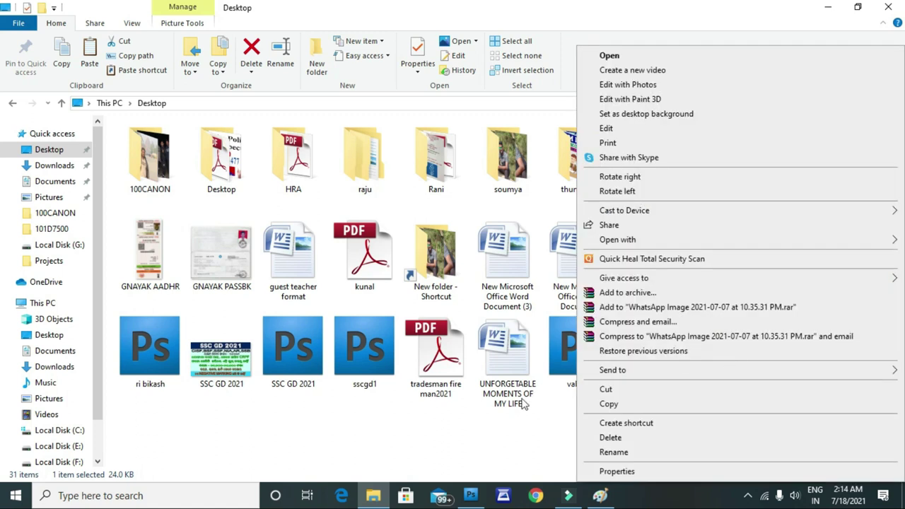
click(506, 426)
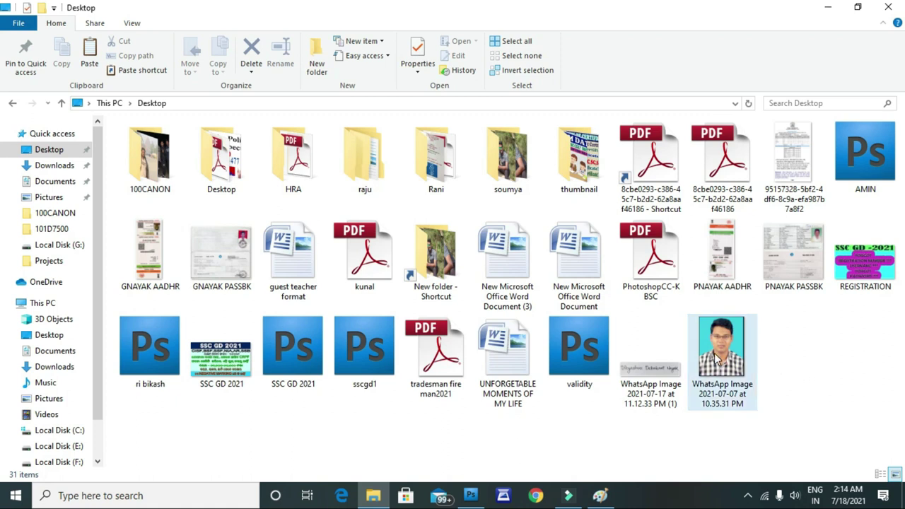
click(818, 364)
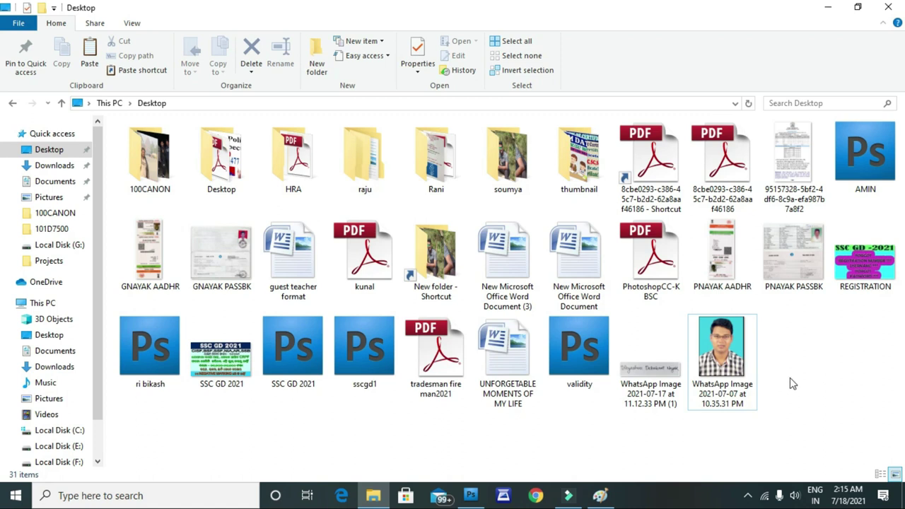
Open the portrait image WhatsApp Image 2021-07-07 at 10.35.31 PM from the Desktop folder in Paint.
click(723, 359)
right_click(722, 360)
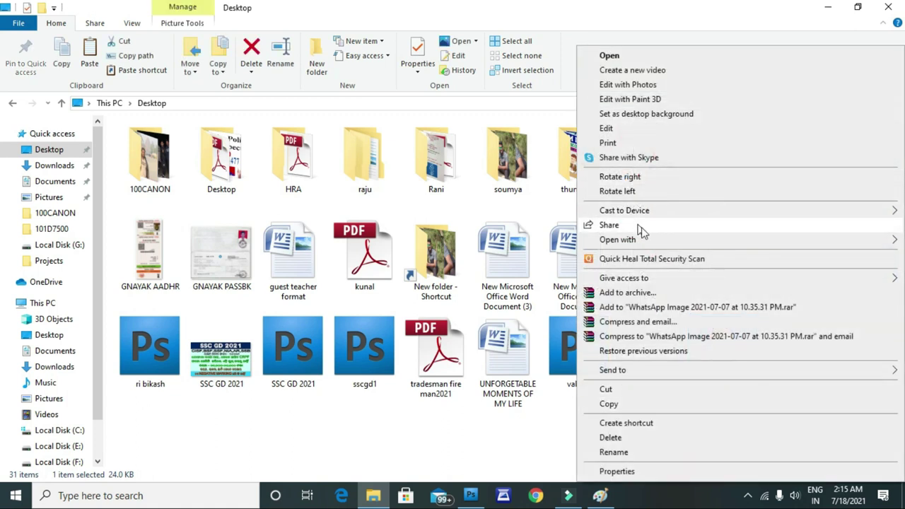
mouse_move(644, 240)
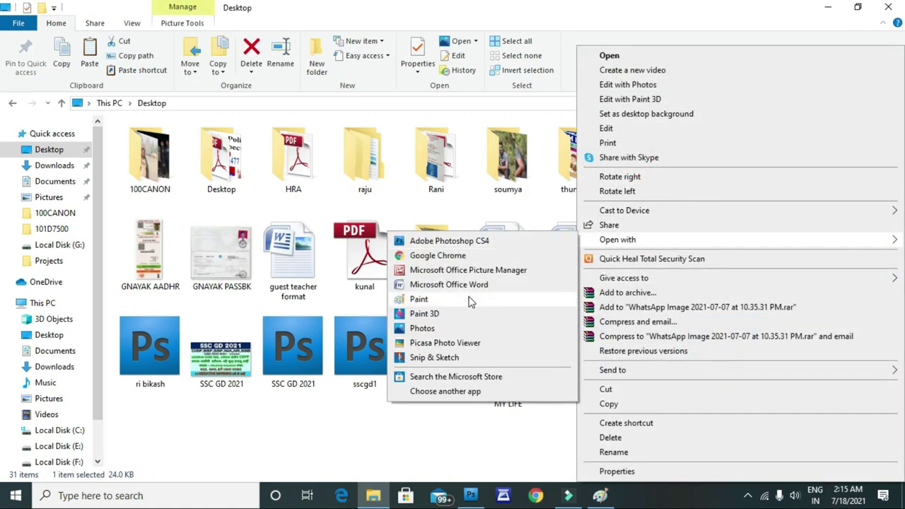
click(418, 299)
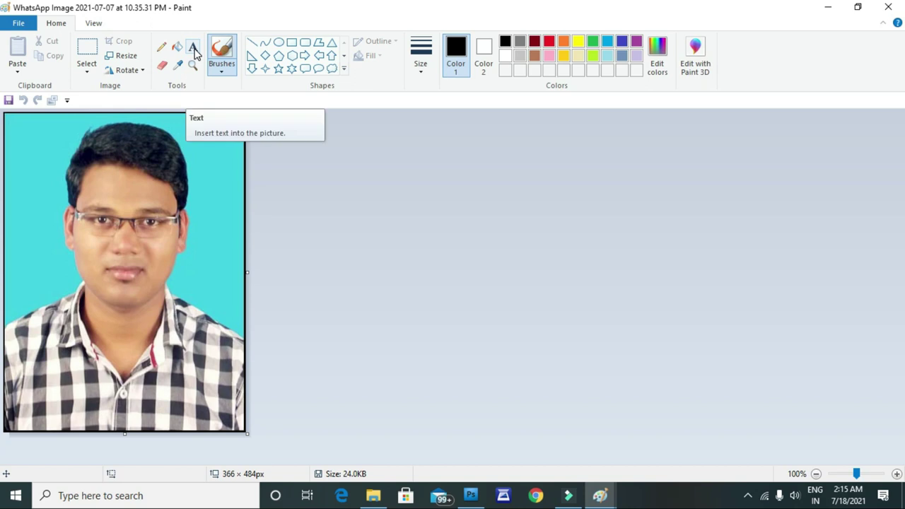
Draw a text box about 376 × 60 px across the photo's lower edge and give it an opaque white background.
scroll(198, 57, down, 1)
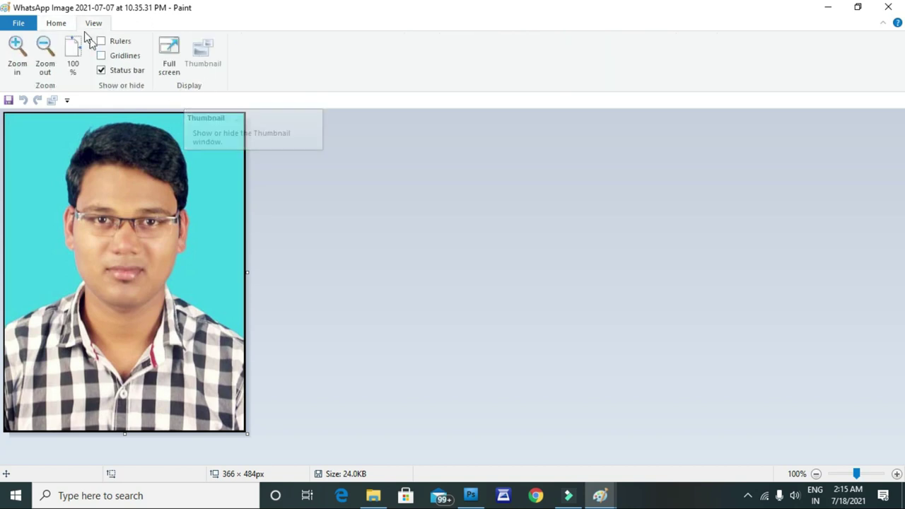
click(57, 24)
click(191, 49)
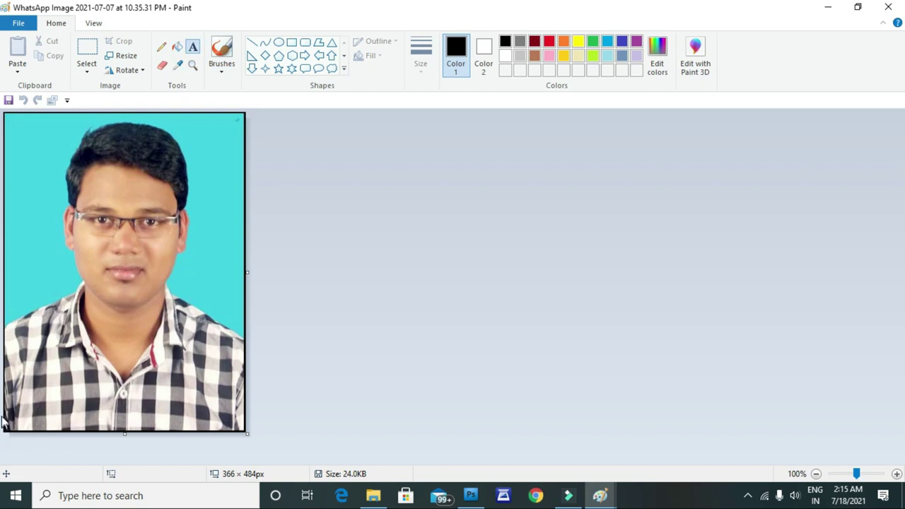
drag(3, 403, 287, 467)
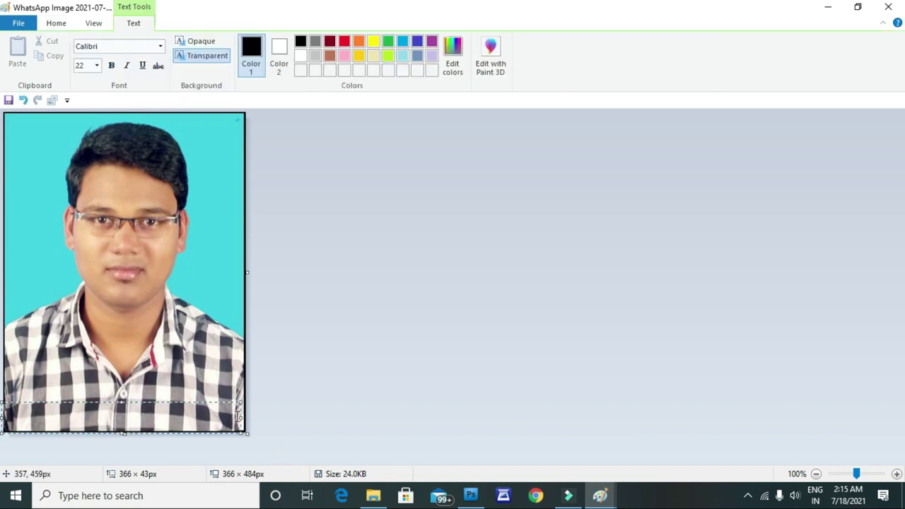
drag(239, 416, 243, 418)
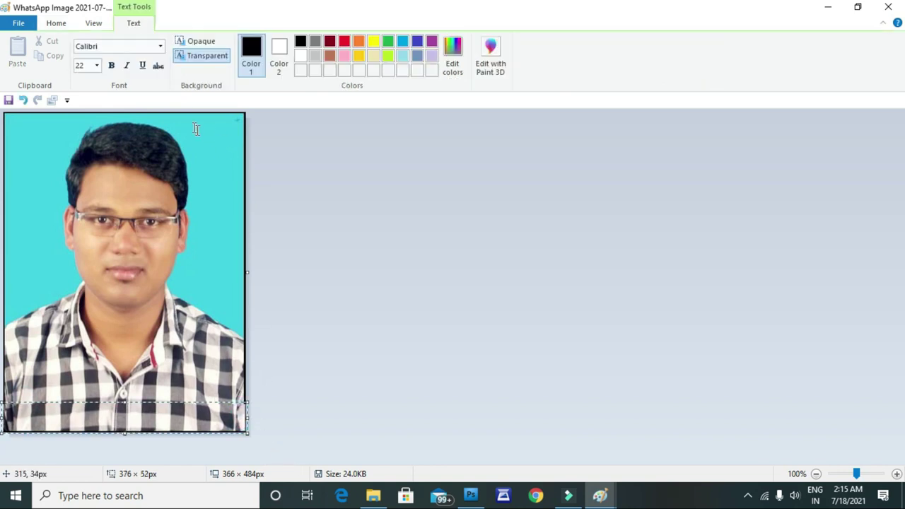
click(202, 41)
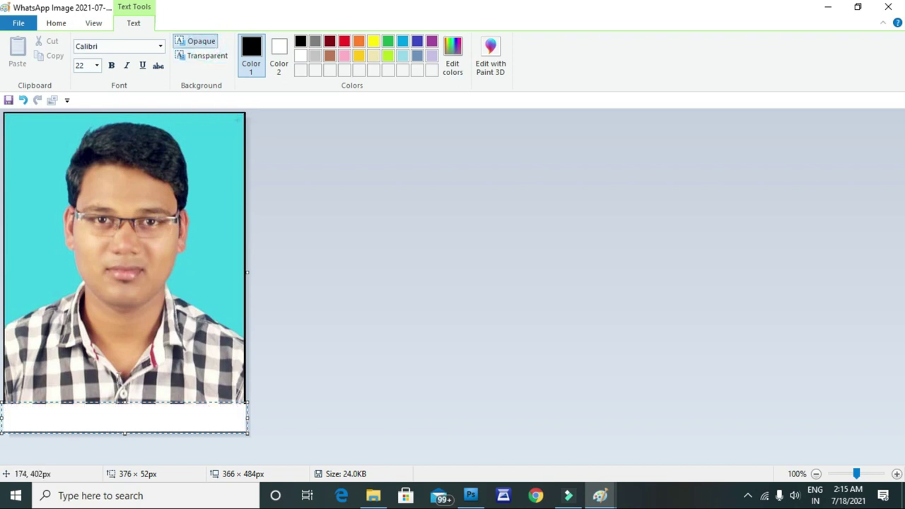
drag(124, 402, 126, 397)
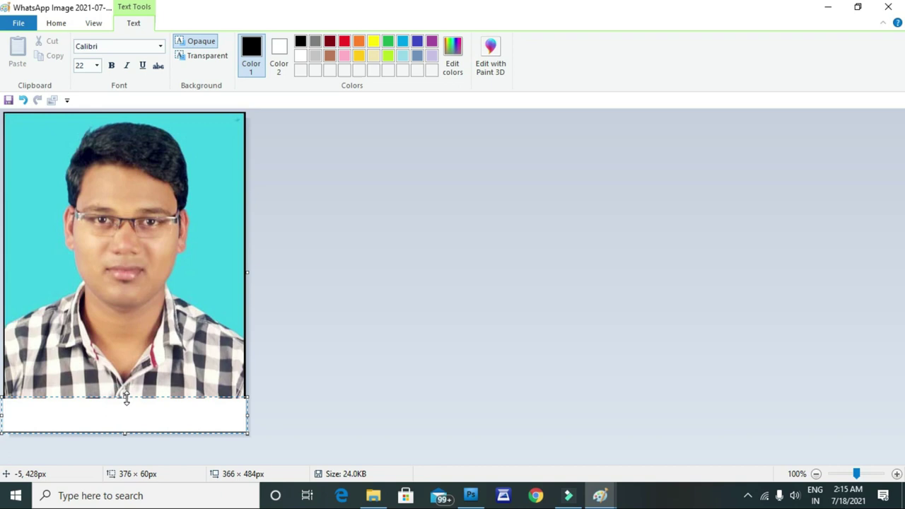
Enter the date 03-07-2021 in the text box and set its font size to 28.
click(114, 411)
text(03-07-2021)
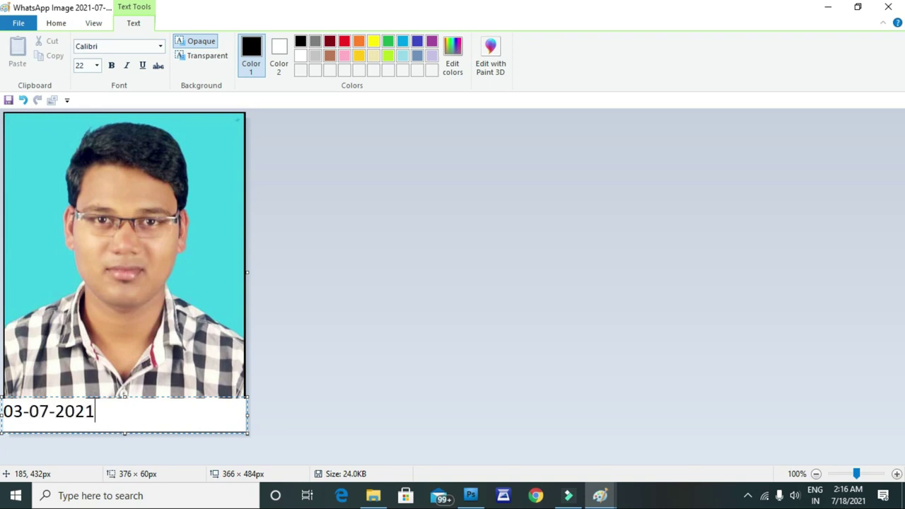
drag(95, 411, 6, 417)
click(96, 65)
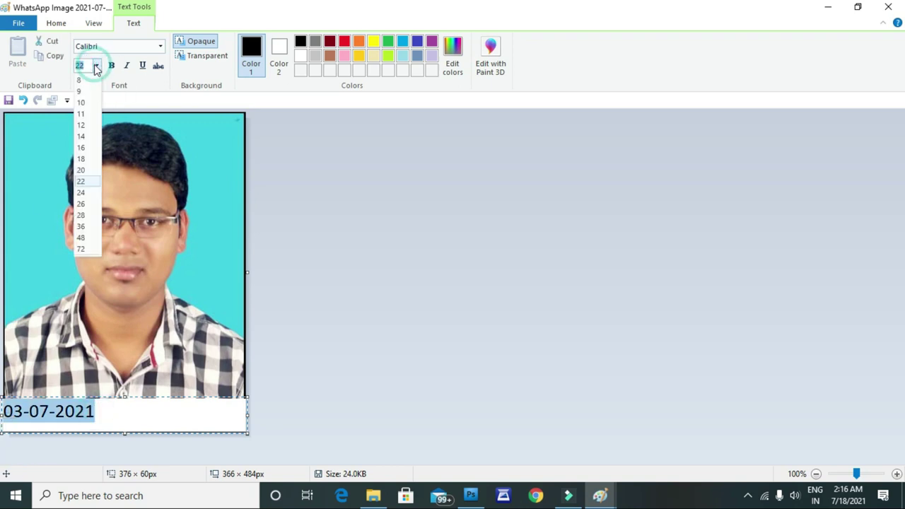
click(82, 219)
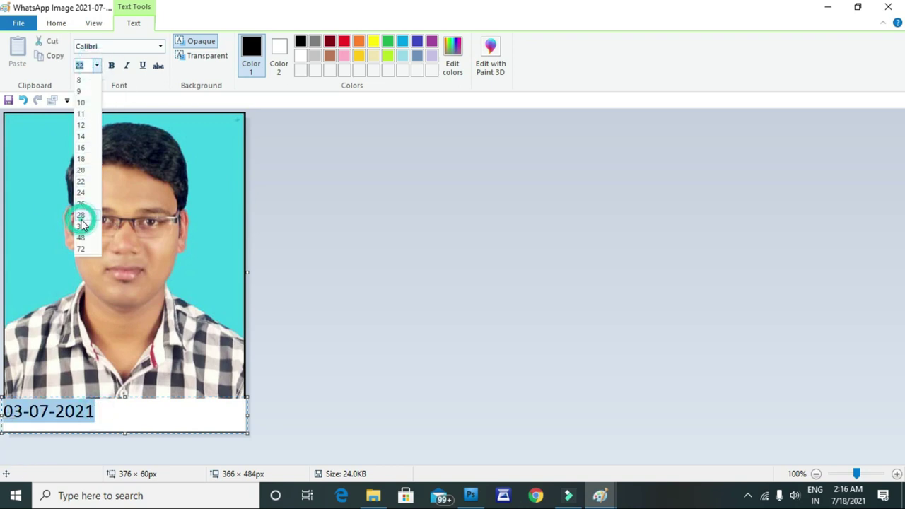
scroll(92, 76, up, 1)
click(99, 70)
click(101, 71)
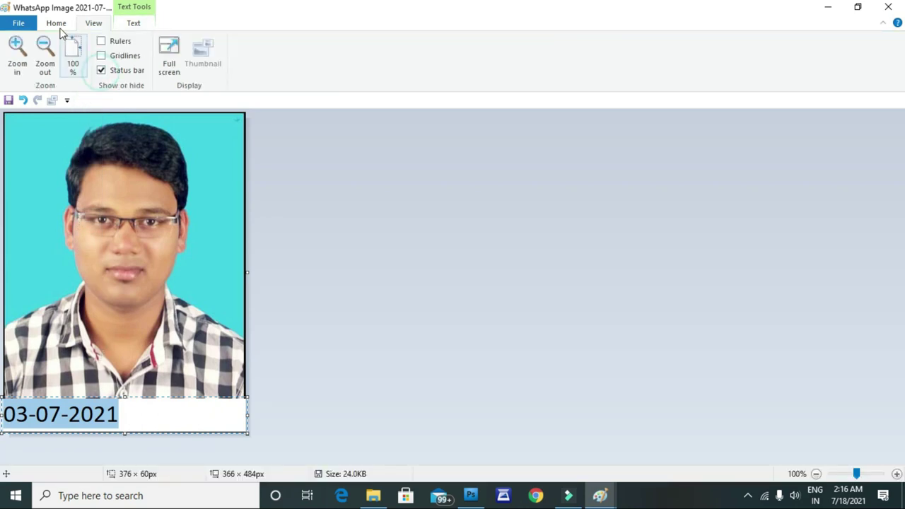
click(56, 24)
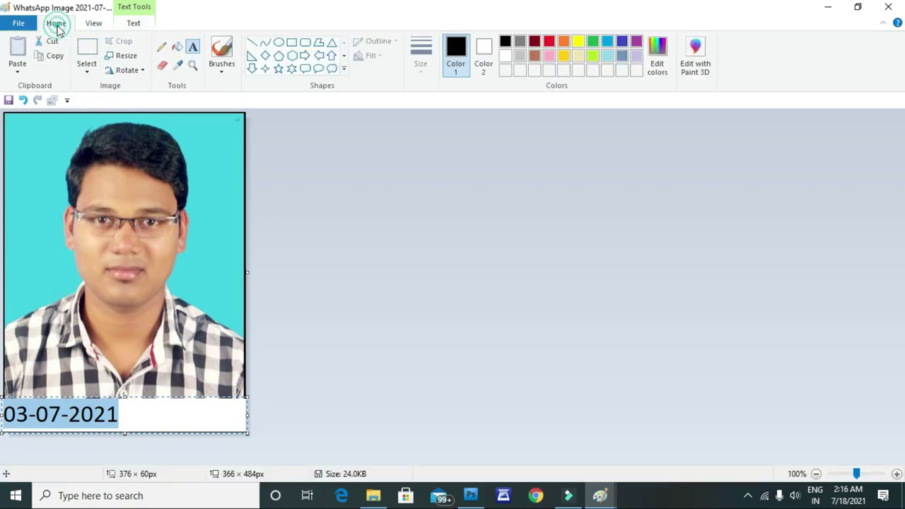
Centre the date within the white strip by adding spaces before it, and save the photo.
click(121, 418)
key(Home)
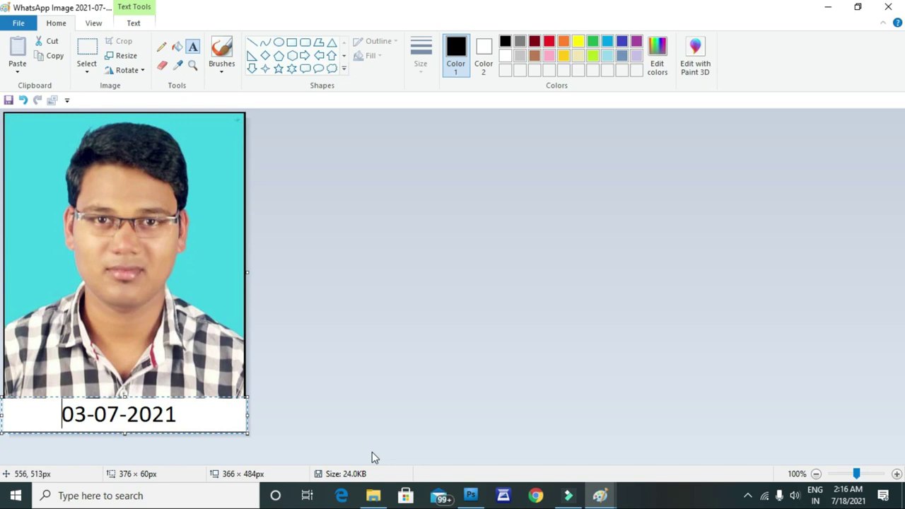
key(ctrl+s)
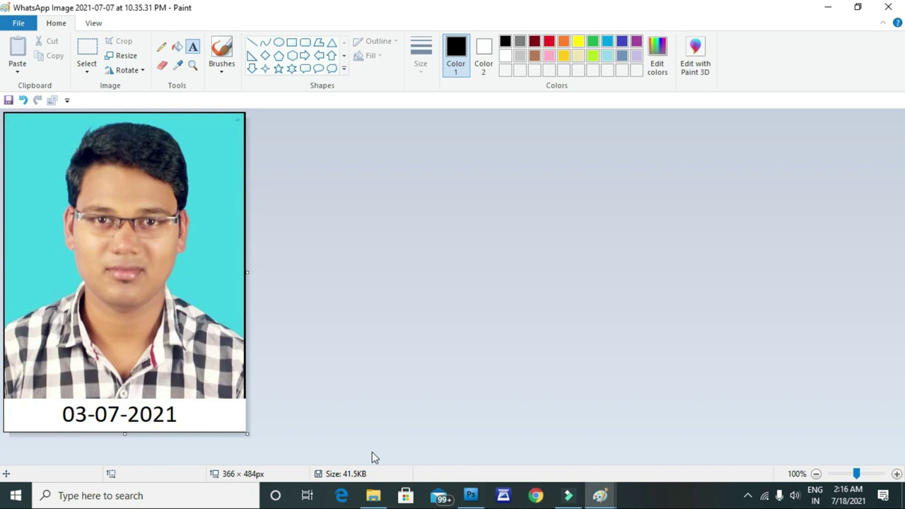
Check the file size of the saved photo against the allowed 20 KB to 50 KB.
click(345, 474)
click(373, 478)
click(367, 475)
click(373, 476)
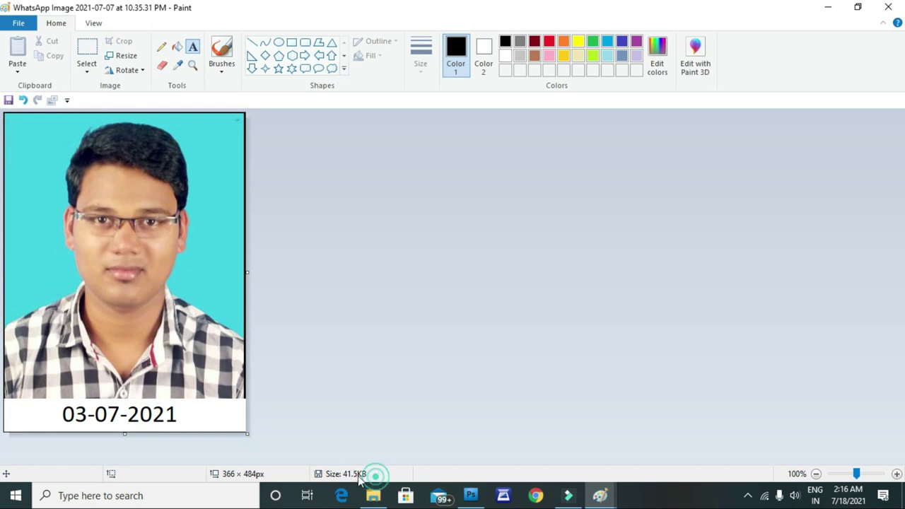
click(367, 472)
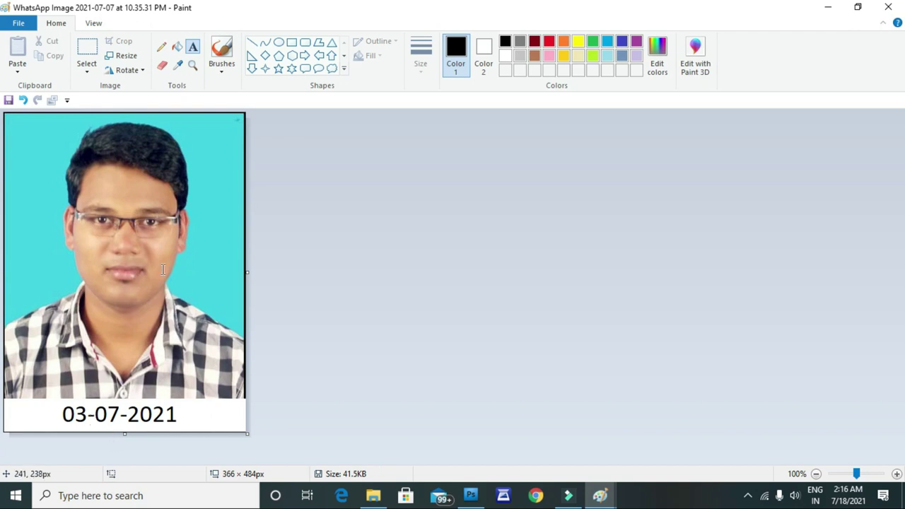
click(343, 475)
Try enlarging the photo to 120 percent with its aspect ratio maintained, and undo the resize.
click(140, 56)
double_click(173, 128)
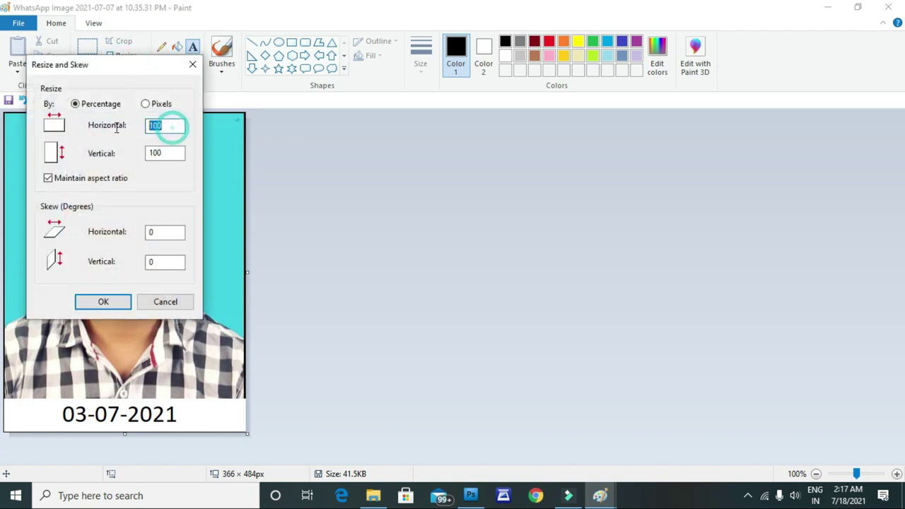
text(120)
key(Return)
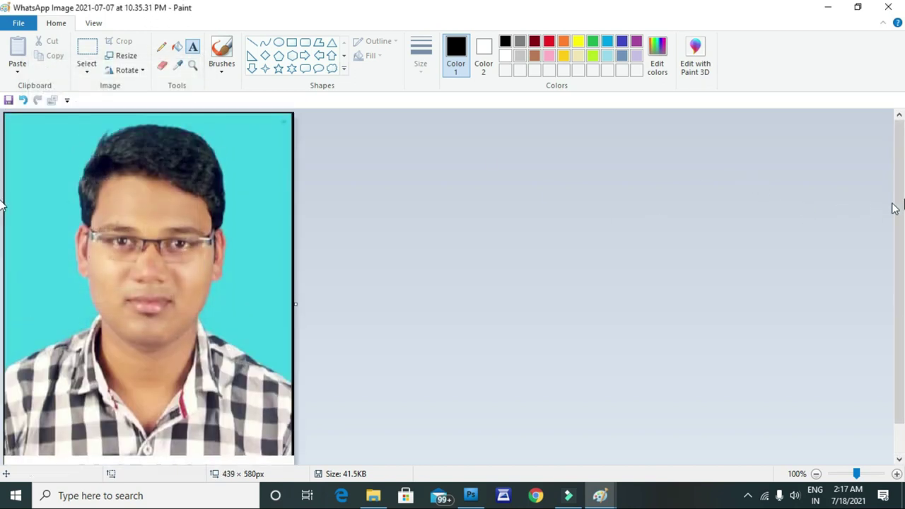
scroll(897, 183, down, 1)
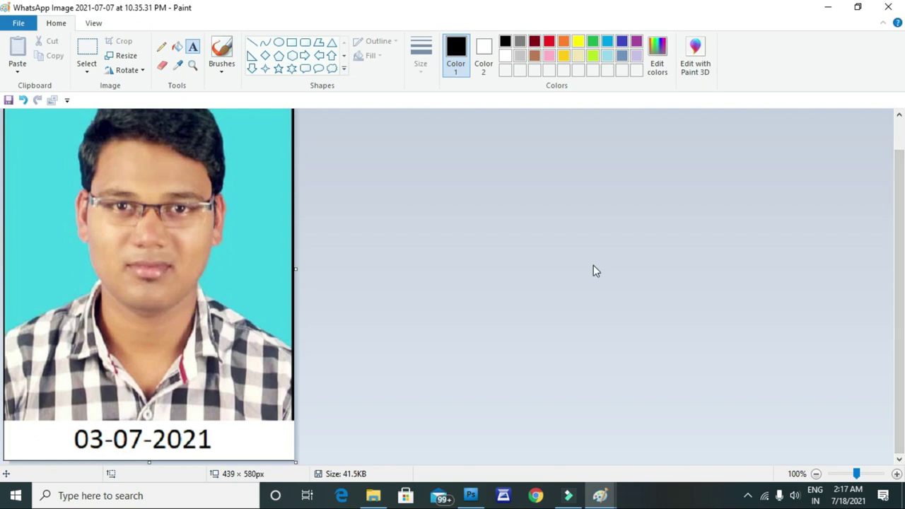
click(19, 23)
click(38, 107)
key(ctrl+z)
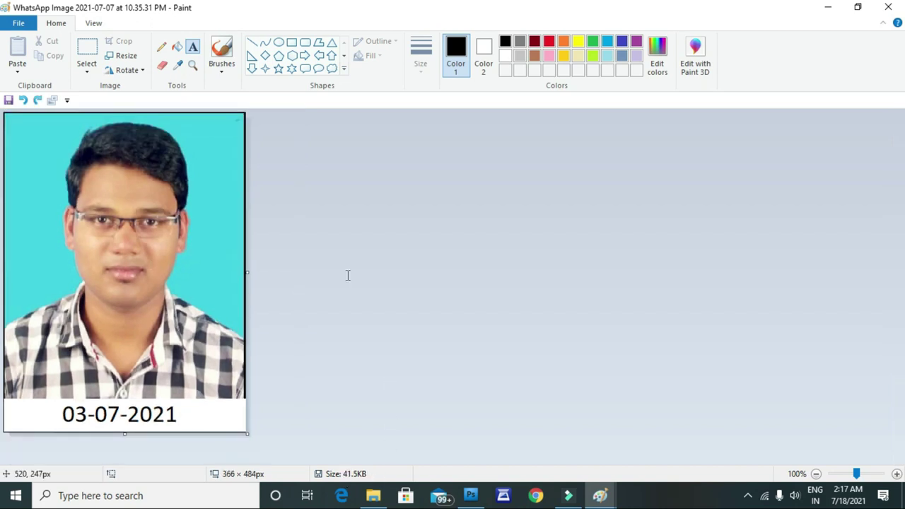
Resize the photo to 80 percent with its aspect ratio maintained and save it.
click(123, 60)
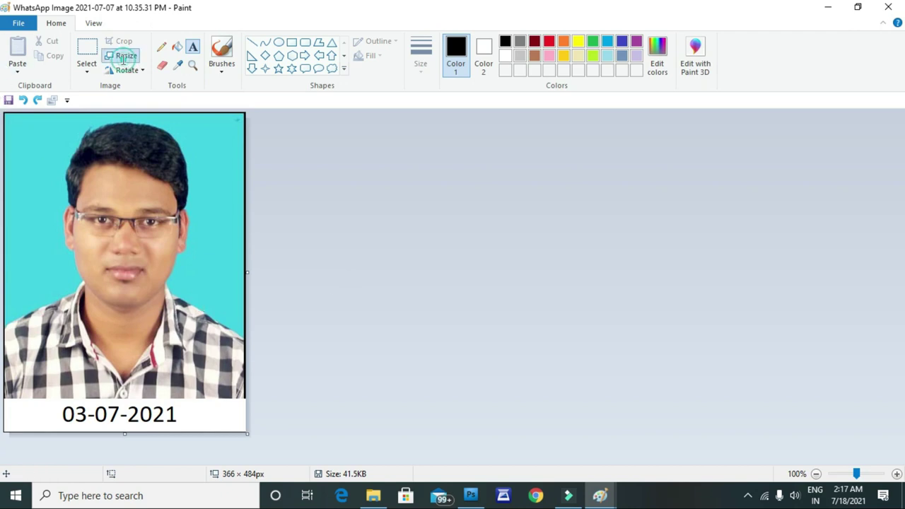
double_click(174, 125)
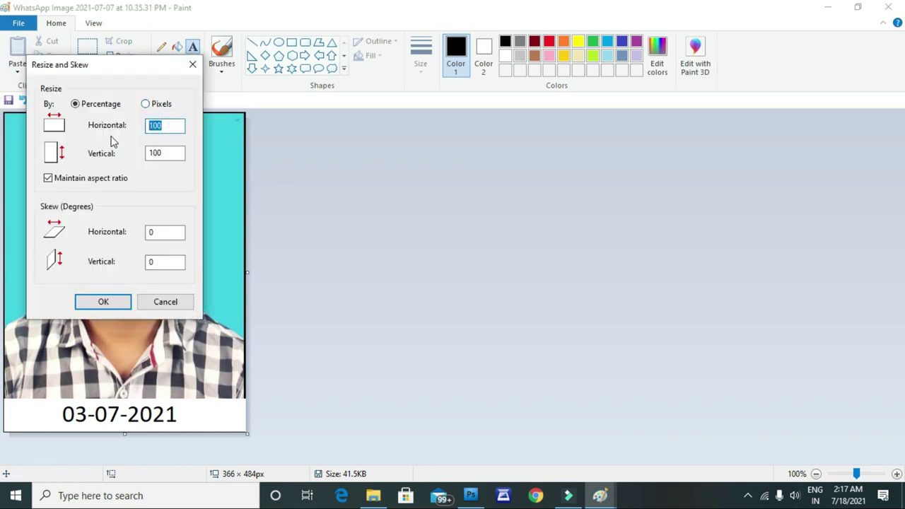
text(80)
key(Return)
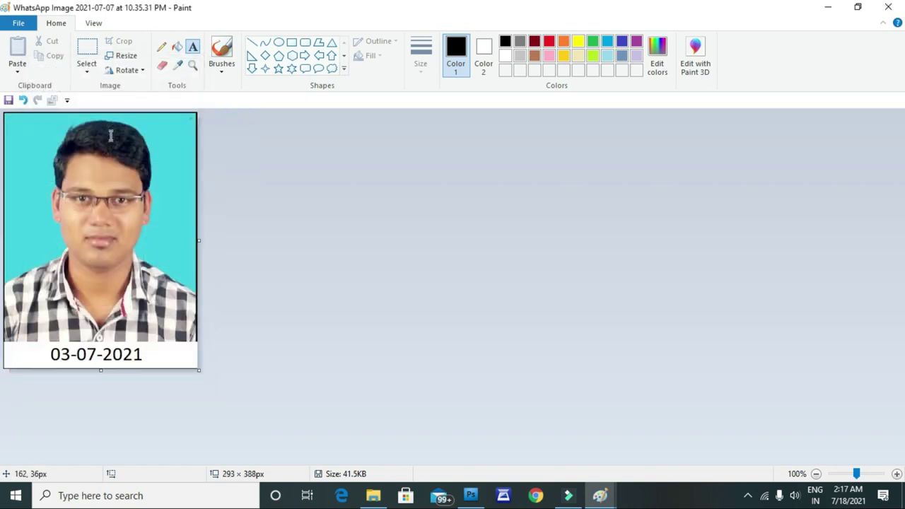
ctrl+scroll(111, 135, up, 1)
Inspect the resized photo and its printed date at different zoom levels, from 200% down to 50%.
scroll(111, 135, up, 2)
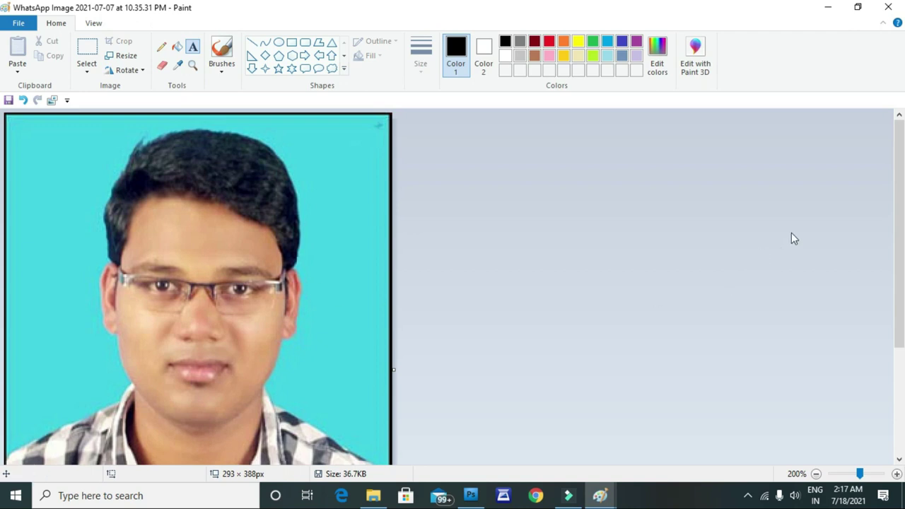
drag(895, 190, 901, 279)
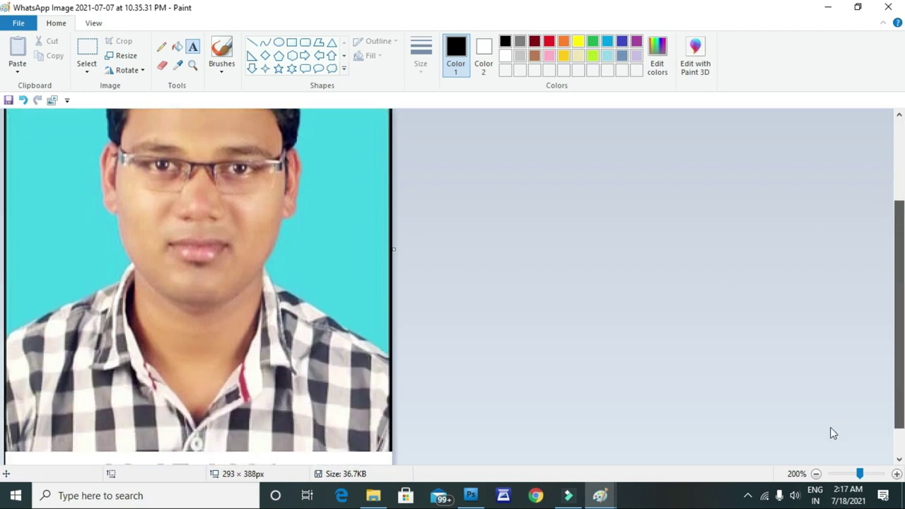
scroll(827, 460, down, 1)
click(816, 474)
click(816, 474)
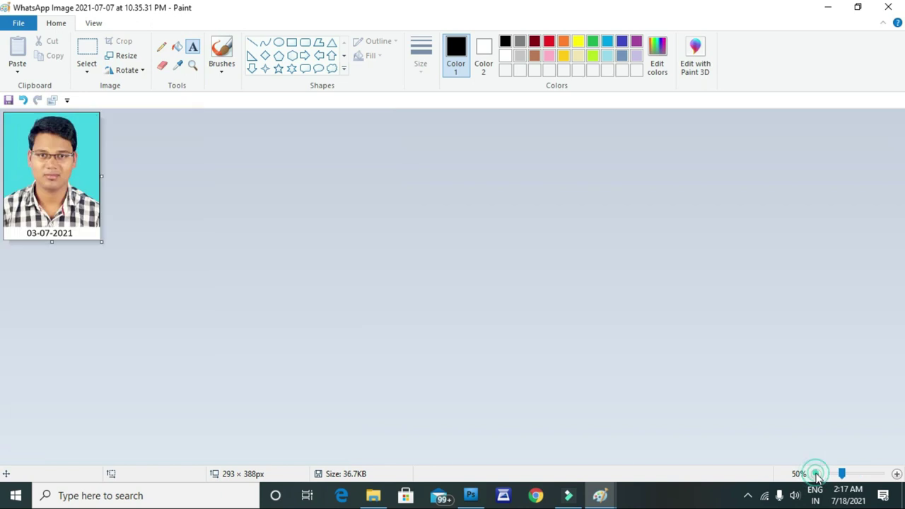
Return the photo to 100% zoom and close it, and open the signature image from the Desktop folder in Paint.
click(896, 474)
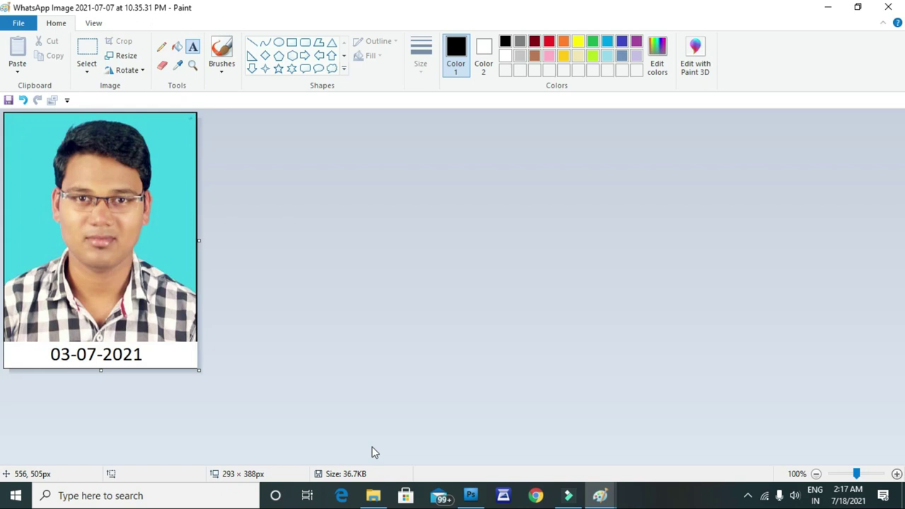
click(884, 5)
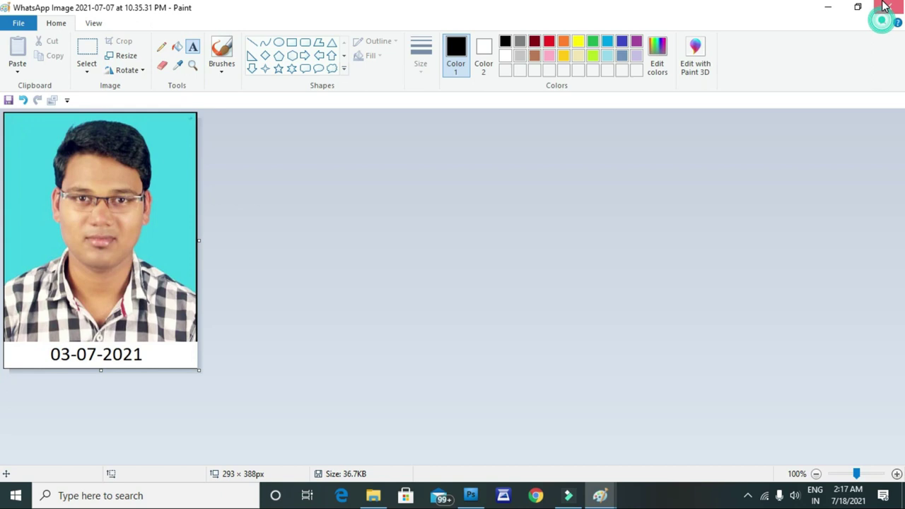
click(645, 364)
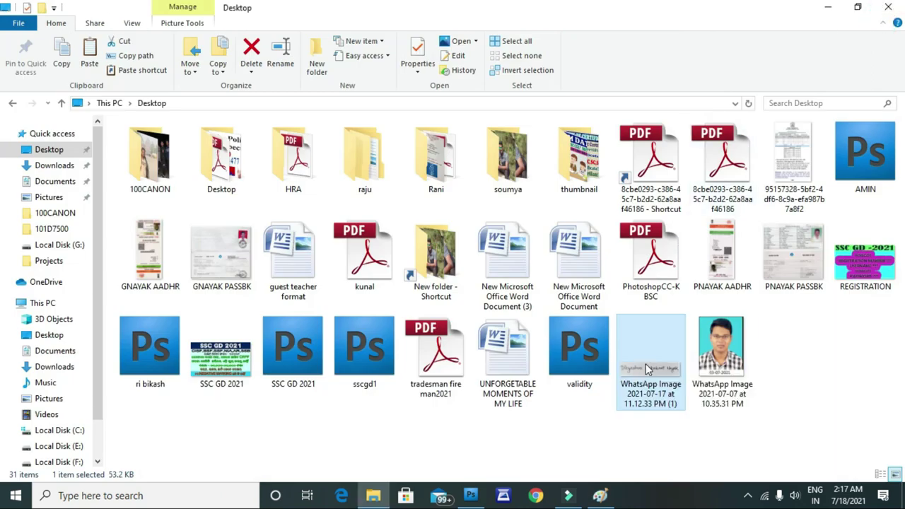
right_click(646, 364)
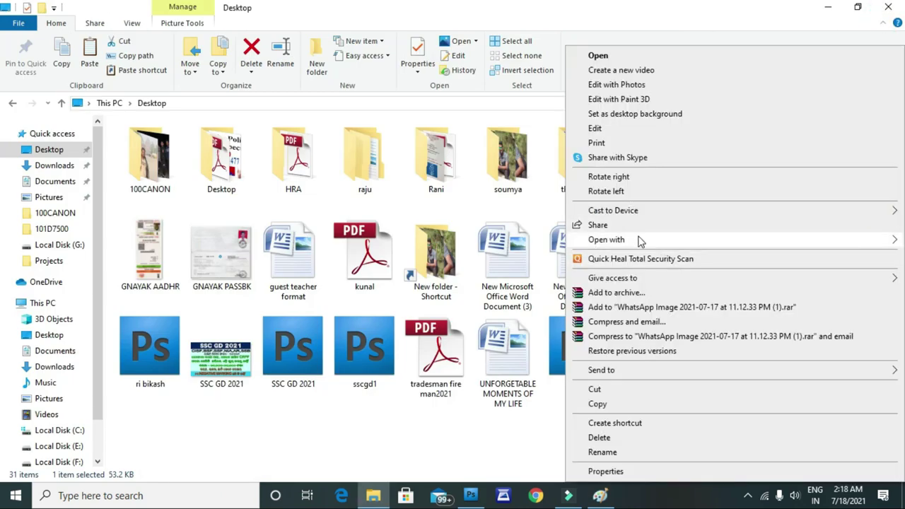
mouse_move(640, 244)
click(424, 307)
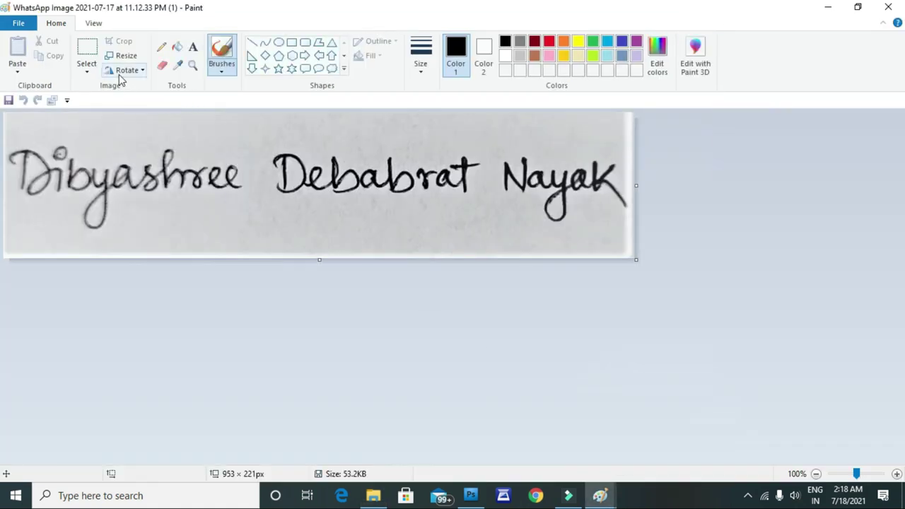
Switch to the Desktop folder, view the programs available for opening the signature image, and check the combined size of the photo and signature files.
key(alt+Tab)
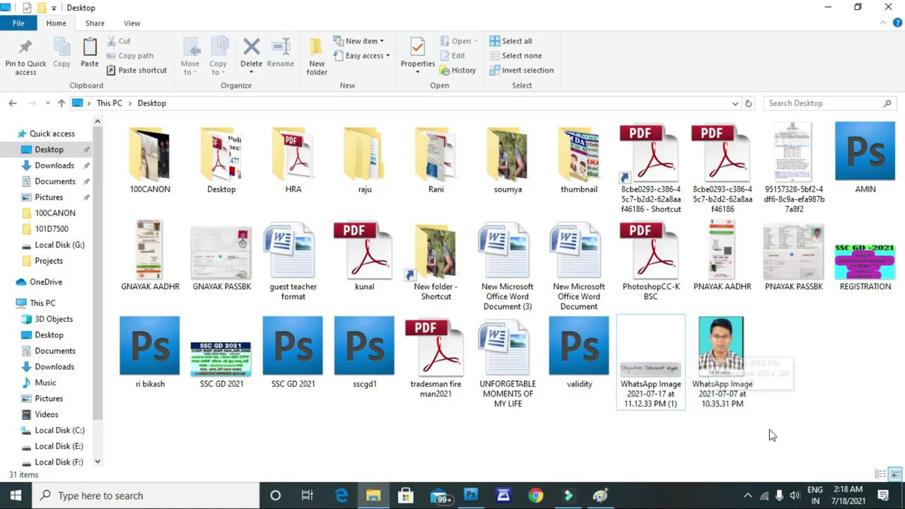
click(645, 367)
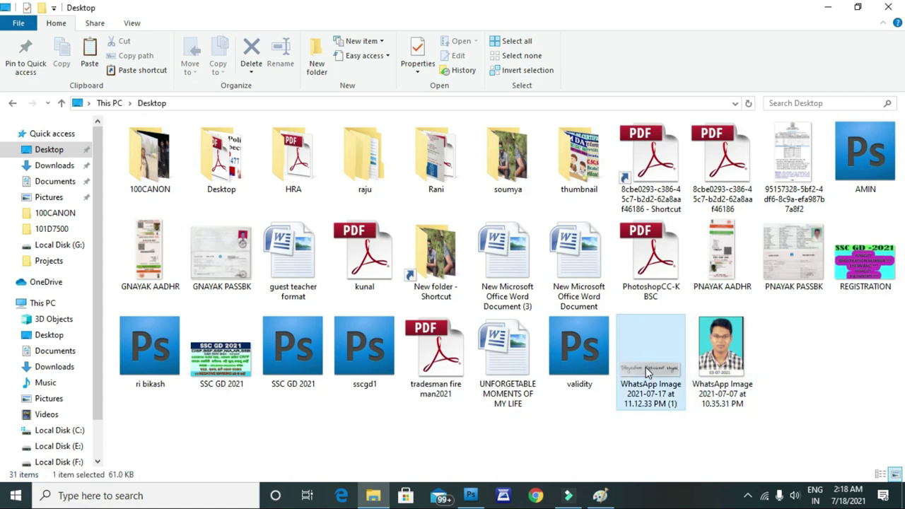
right_click(646, 367)
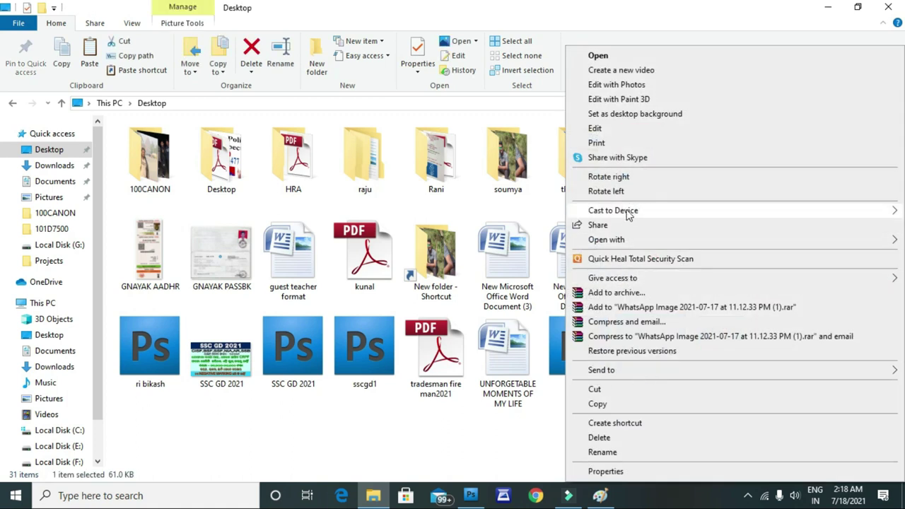
mouse_move(619, 242)
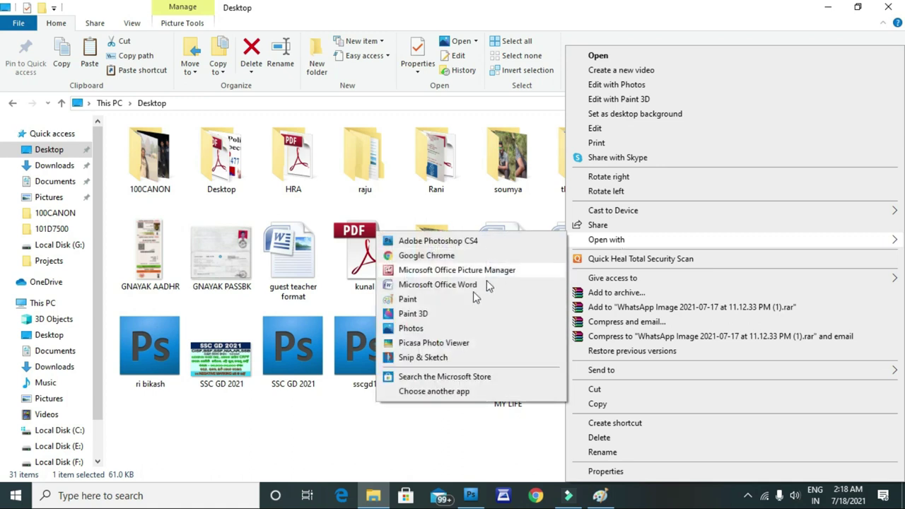
click(512, 439)
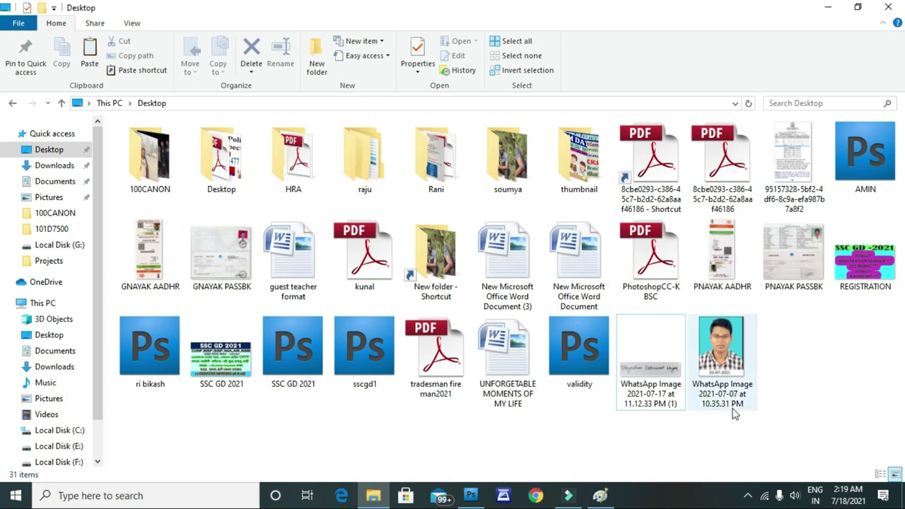
drag(810, 370, 659, 376)
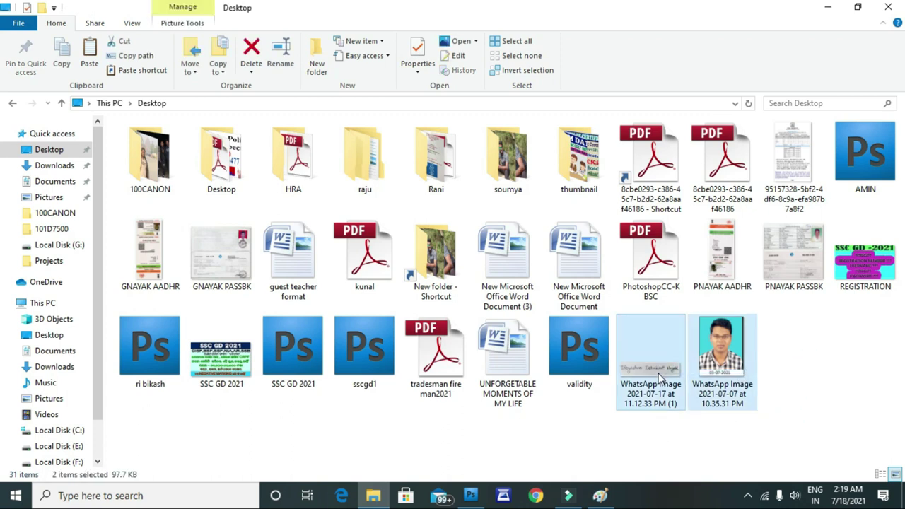
click(794, 375)
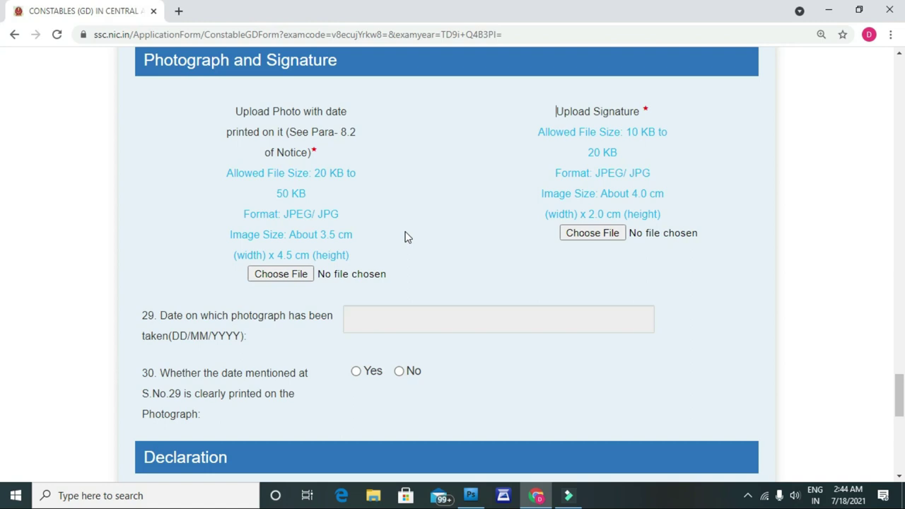
Upload WhatsApp Image 2021-07-07 at 10.35.31 PM as the dated photo and WhatsApp Image 2021-07-17 at 11.12.33 PM (1) as the signature.
click(280, 275)
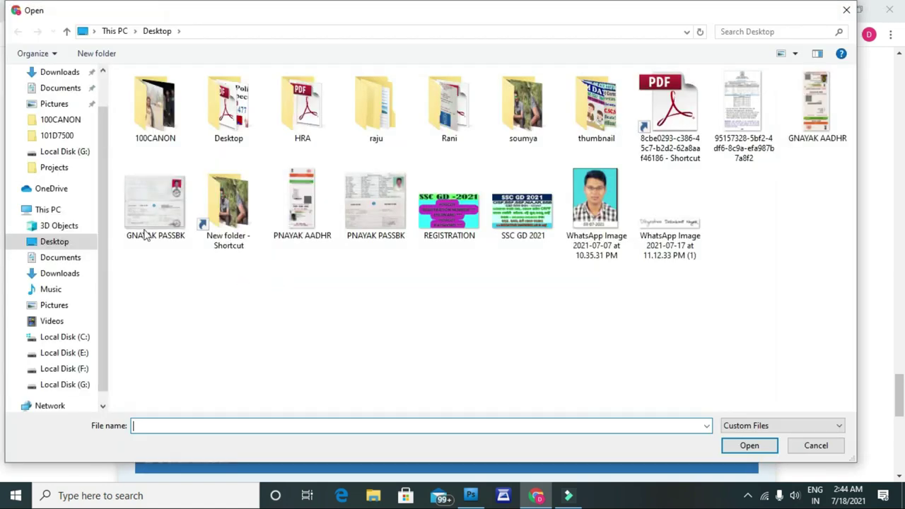
click(589, 203)
double_click(588, 203)
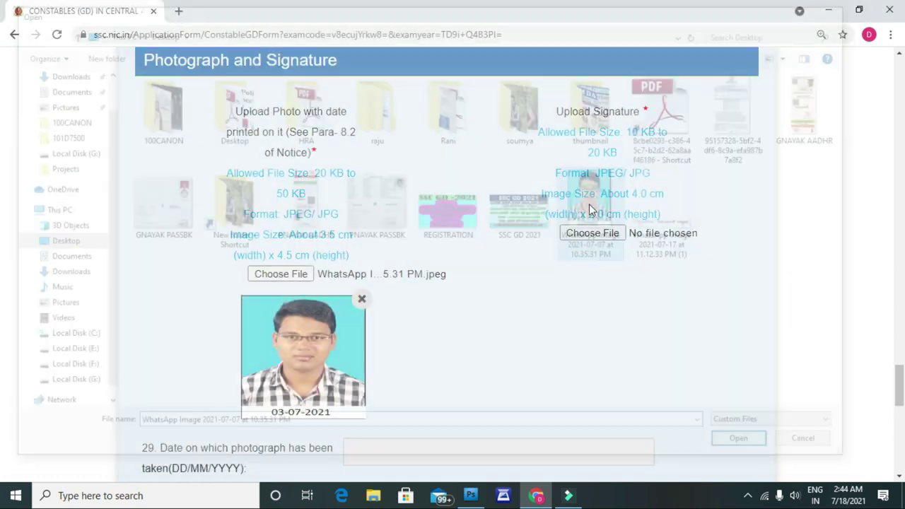
click(593, 233)
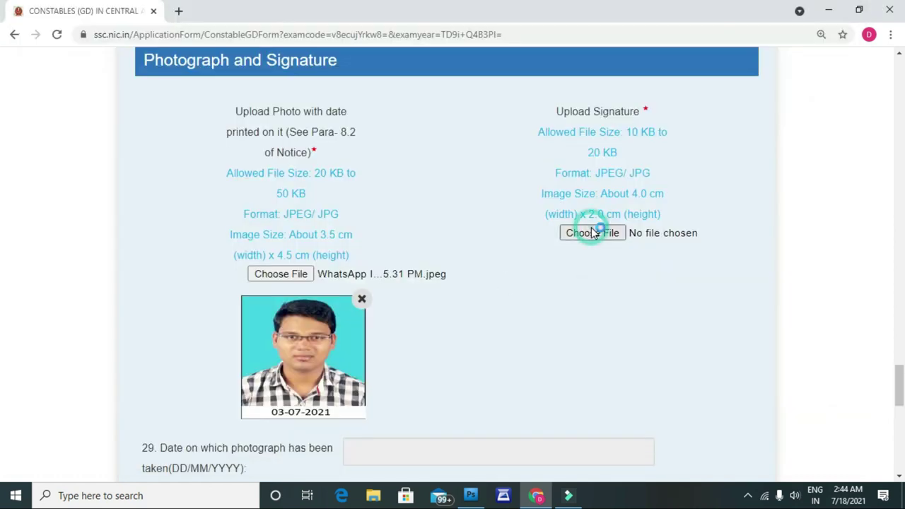
double_click(658, 234)
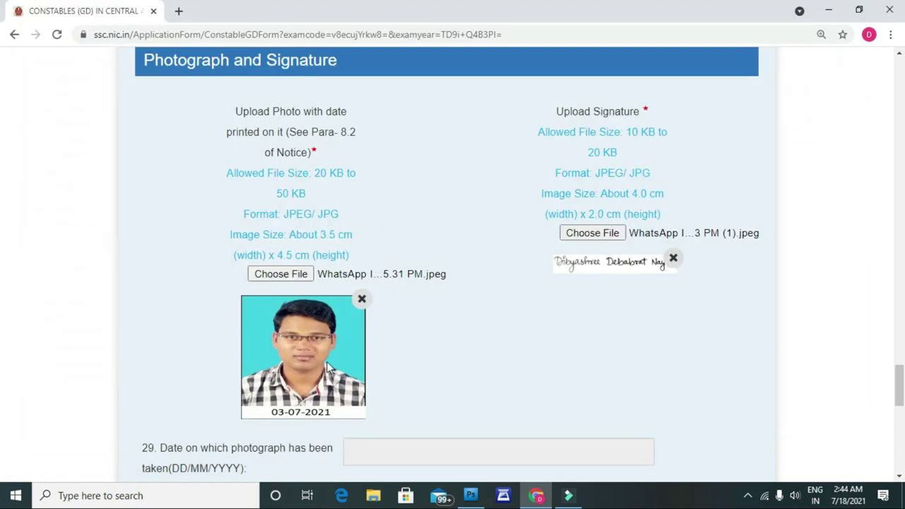
click(123, 335)
Set the date the photograph was taken to 03/07/2021 and answer Yes to the date being clearly printed on it.
mouse_move(899, 379)
mouse_down()
mouse_move(900, 417)
mouse_move(900, 396)
mouse_up()
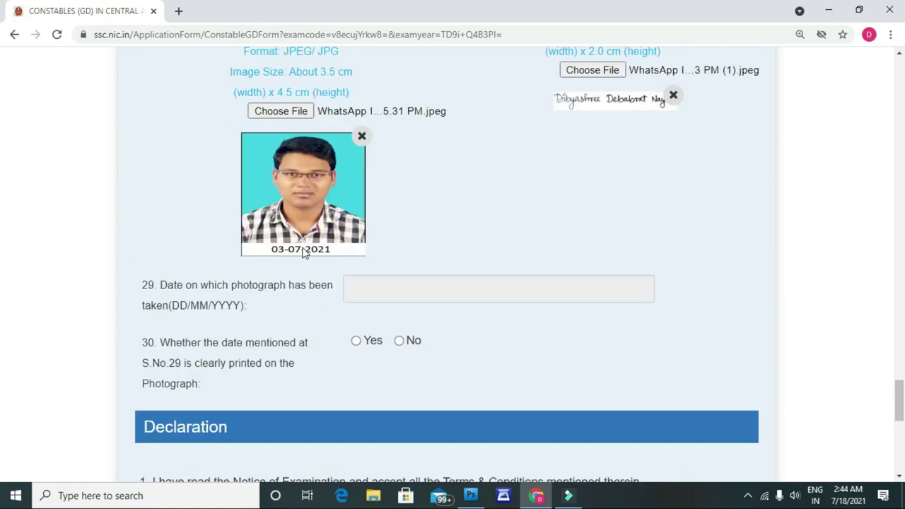
click(391, 301)
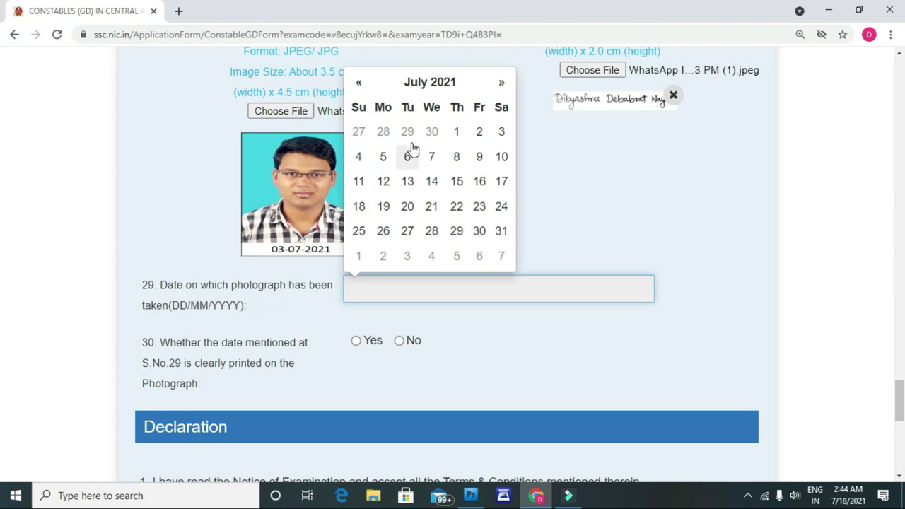
click(501, 133)
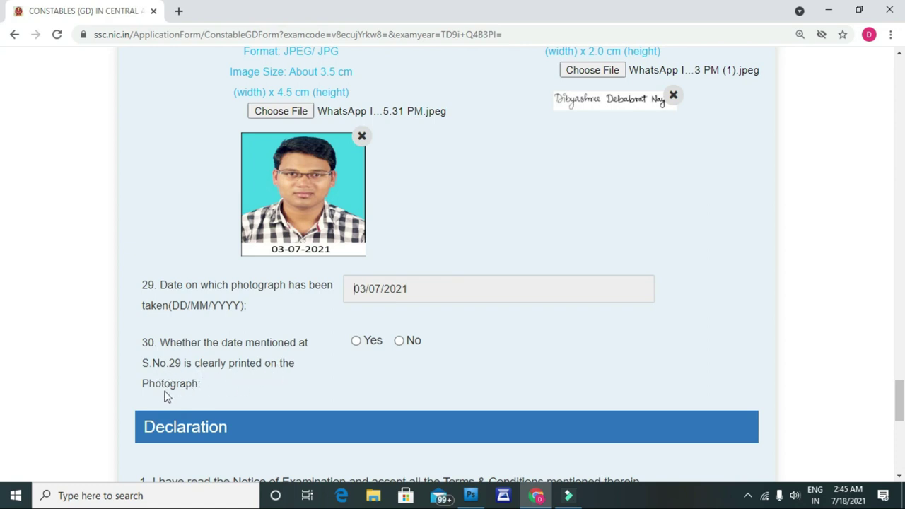
click(355, 341)
click(355, 294)
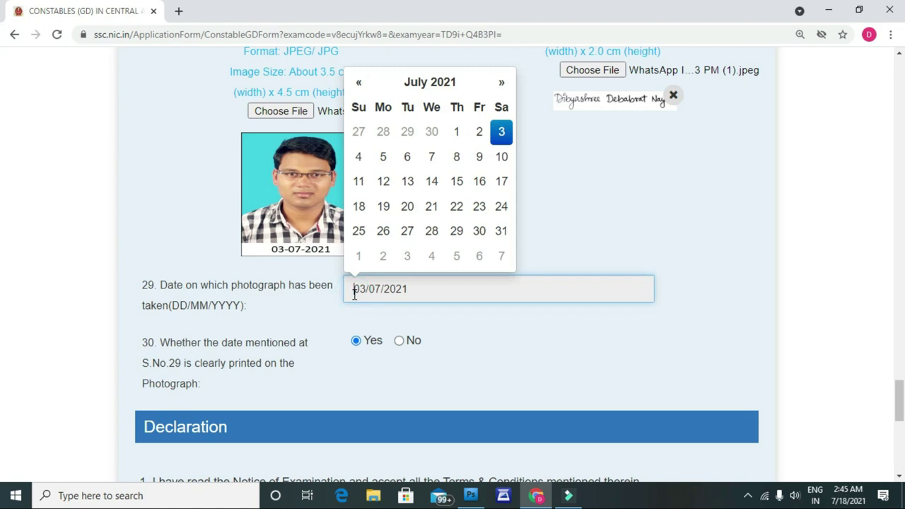
click(205, 229)
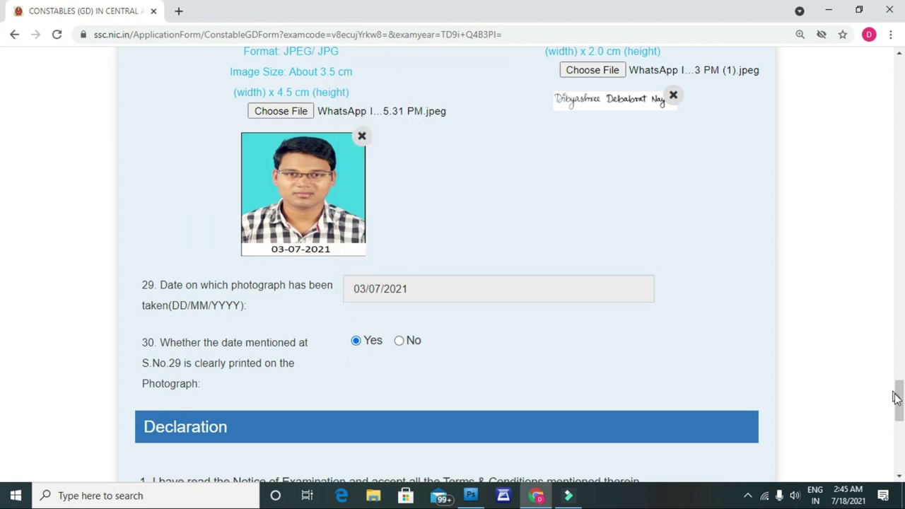
Agree to the declaration and enter the captcha text shown in the image.
scroll(2, 405, down, 6)
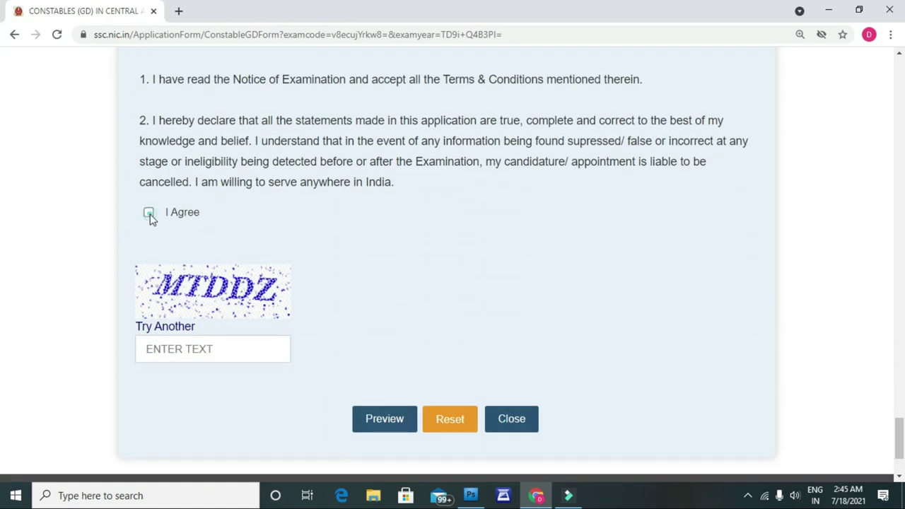
click(149, 213)
click(172, 350)
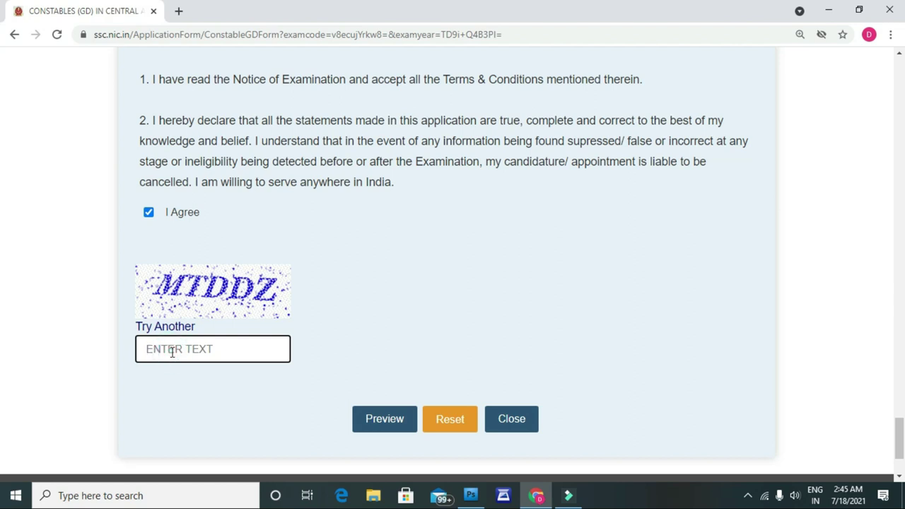
text(MTDD)
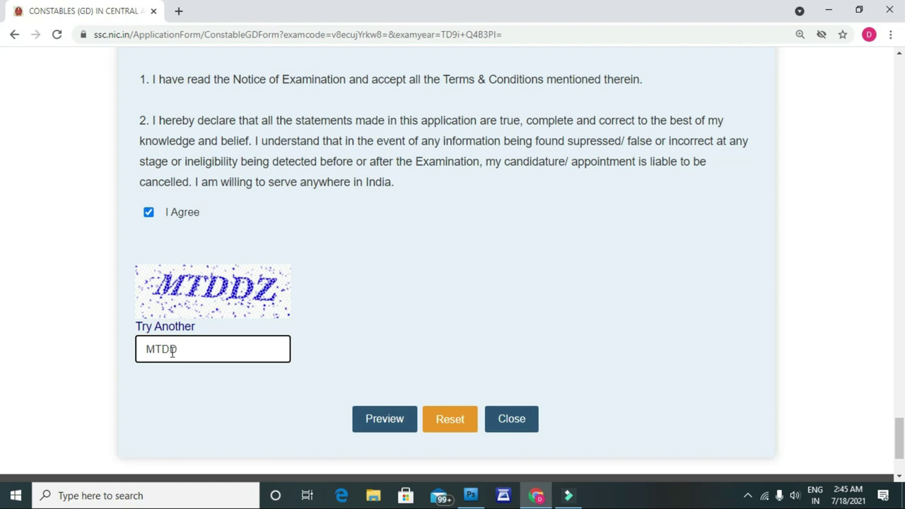
text(Z)
Try to preview the completed application, dismiss the alert, and go back to the end of the form.
click(370, 428)
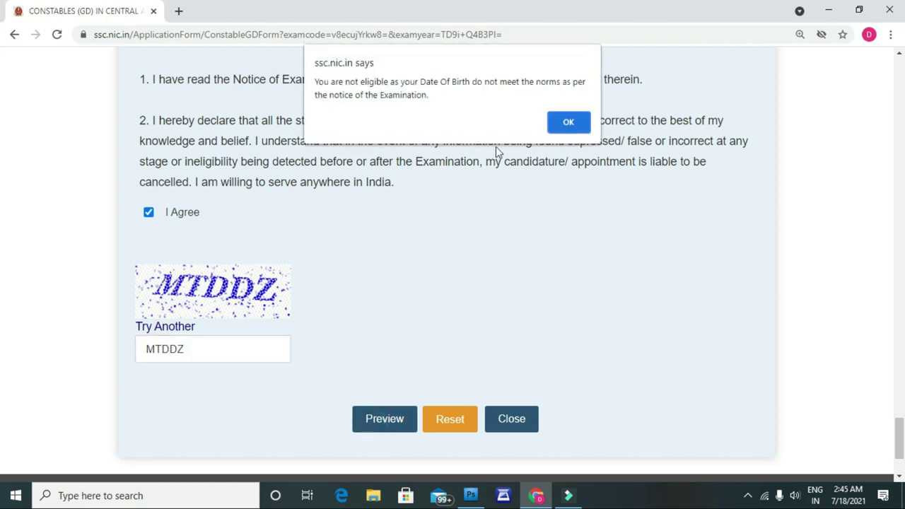
click(566, 124)
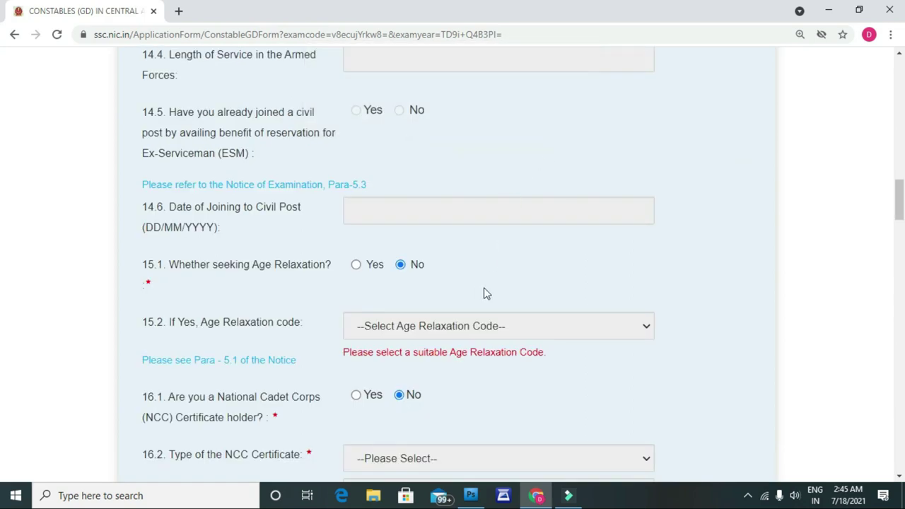
drag(899, 200, 900, 466)
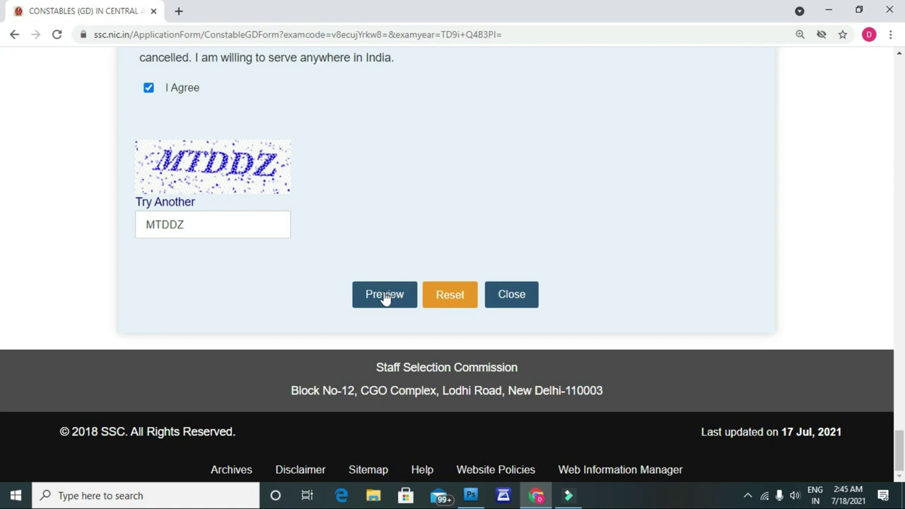
Return to the beginning of the application page and log out of the candidate account.
drag(899, 449, 903, 92)
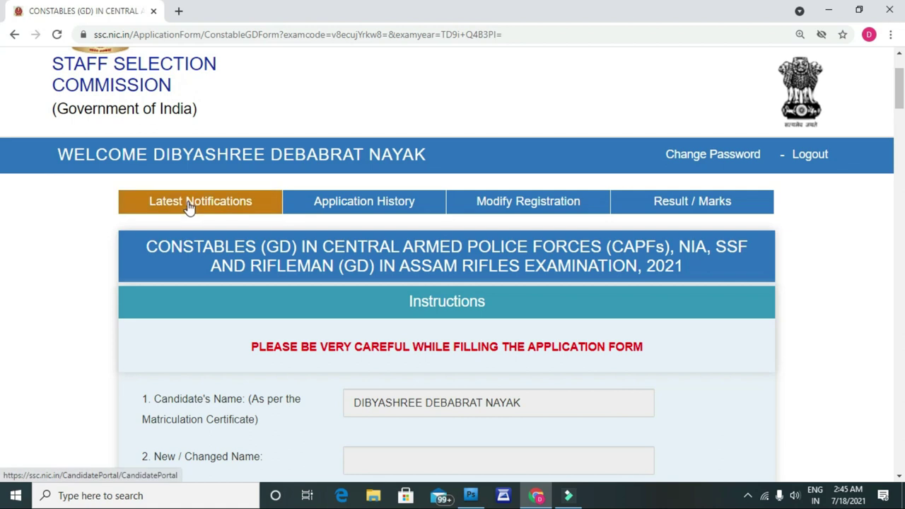
mouse_move(900, 99)
mouse_down()
mouse_move(900, 134)
mouse_move(901, 102)
mouse_up()
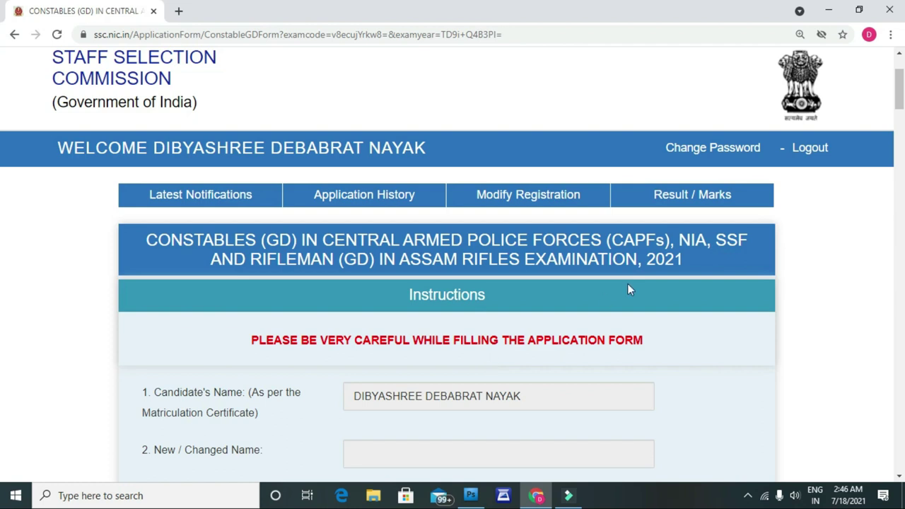
drag(898, 103, 898, 99)
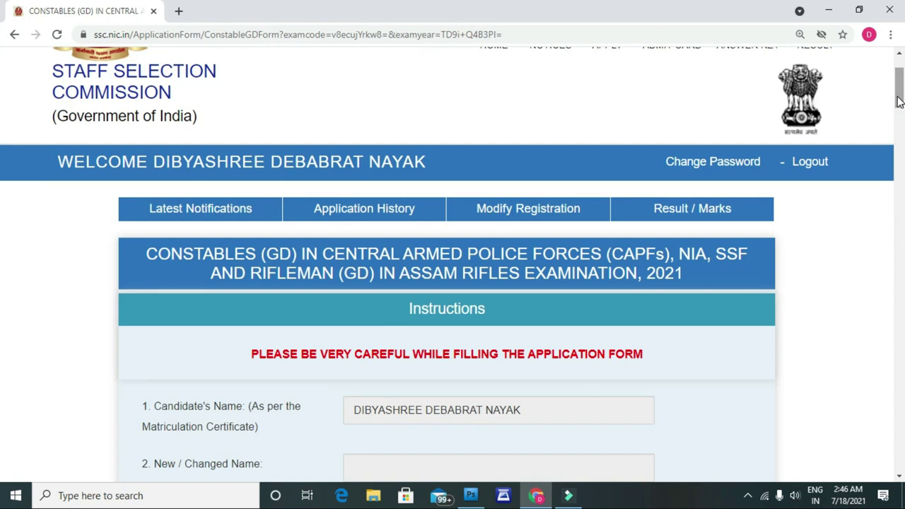
scroll(900, 99, up, 2)
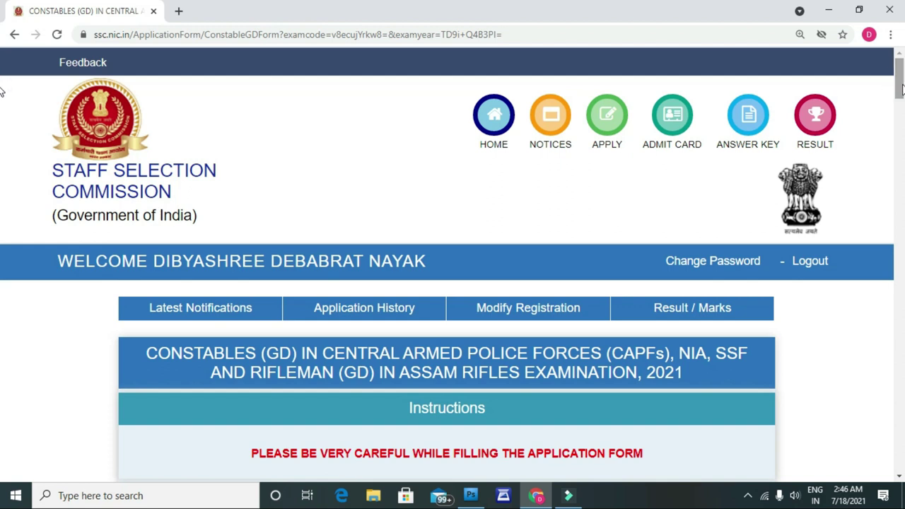
click(810, 269)
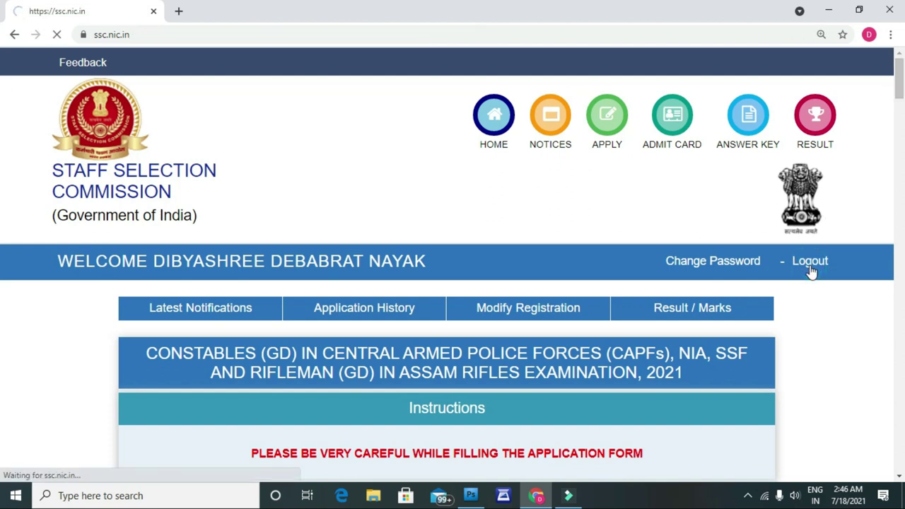